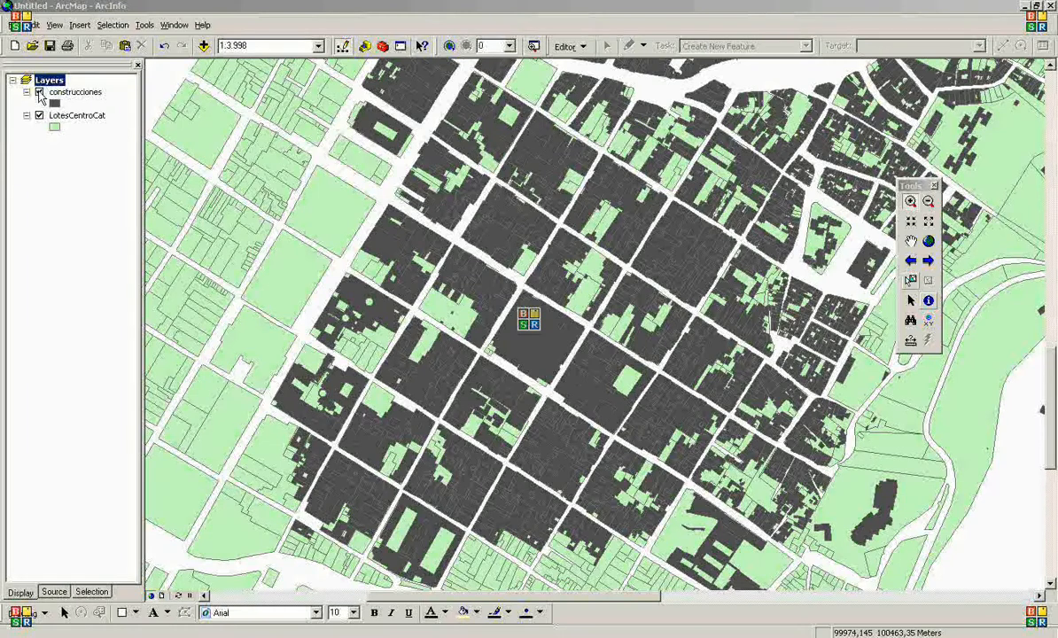
# Step: Hide the construcciones layer and zoom in on a central city block of the LotesCentroCat lots
pyautogui.click(39, 95)
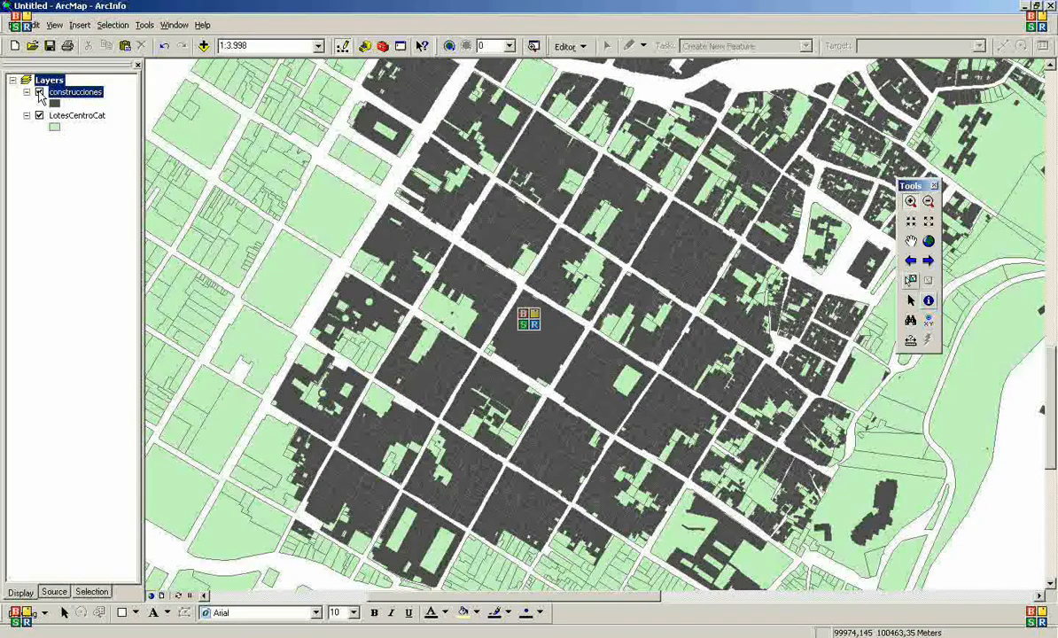
pyautogui.click(39, 93)
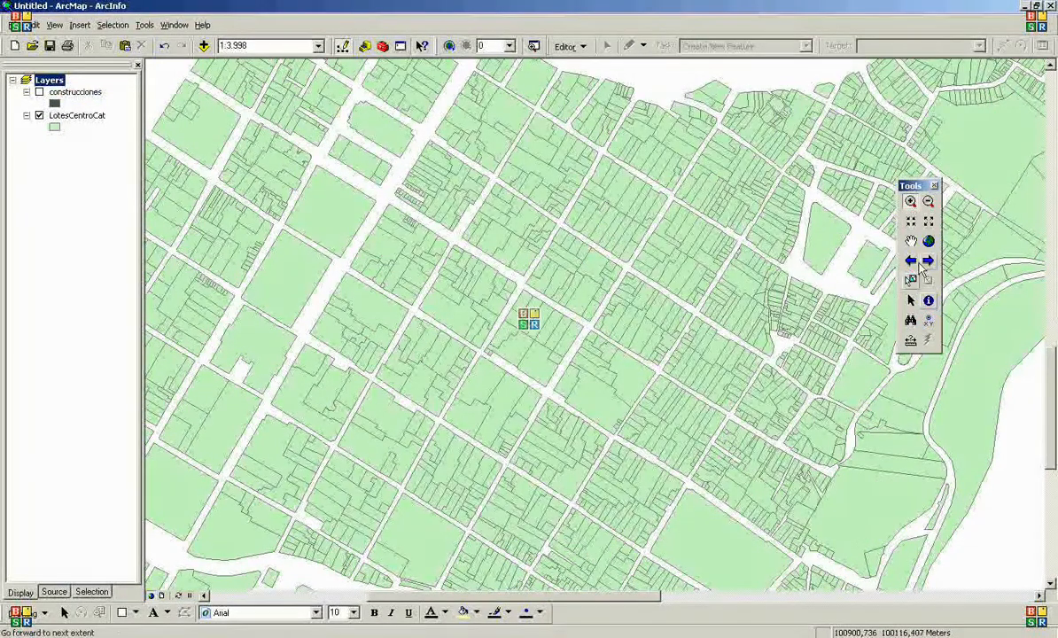
pyautogui.moveTo(715, 384); pyautogui.dragTo(583, 264)
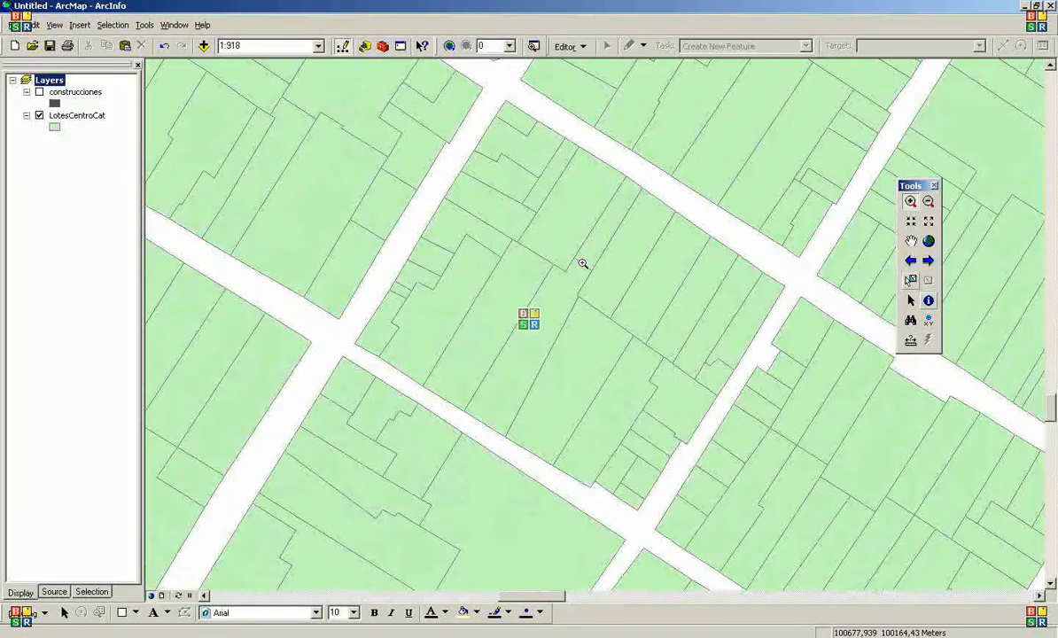
# Step: Switch to ArcCatalog and open the finales folder under C:\SIG\turorial1\coberturas
pyautogui.click(373, 636)
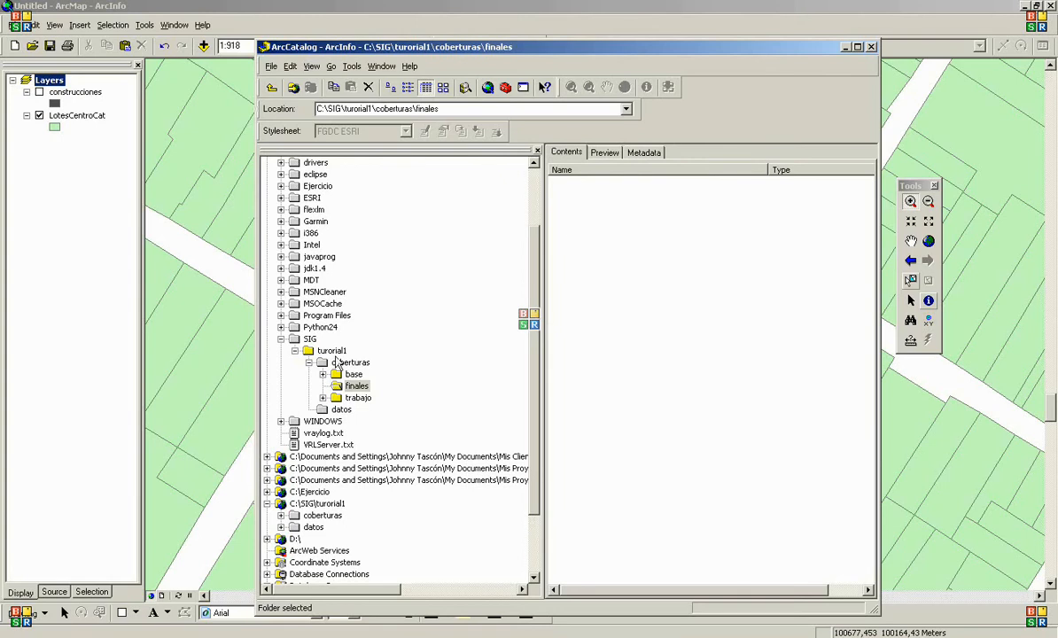
pyautogui.click(351, 389)
pyautogui.rightClick(590, 224)
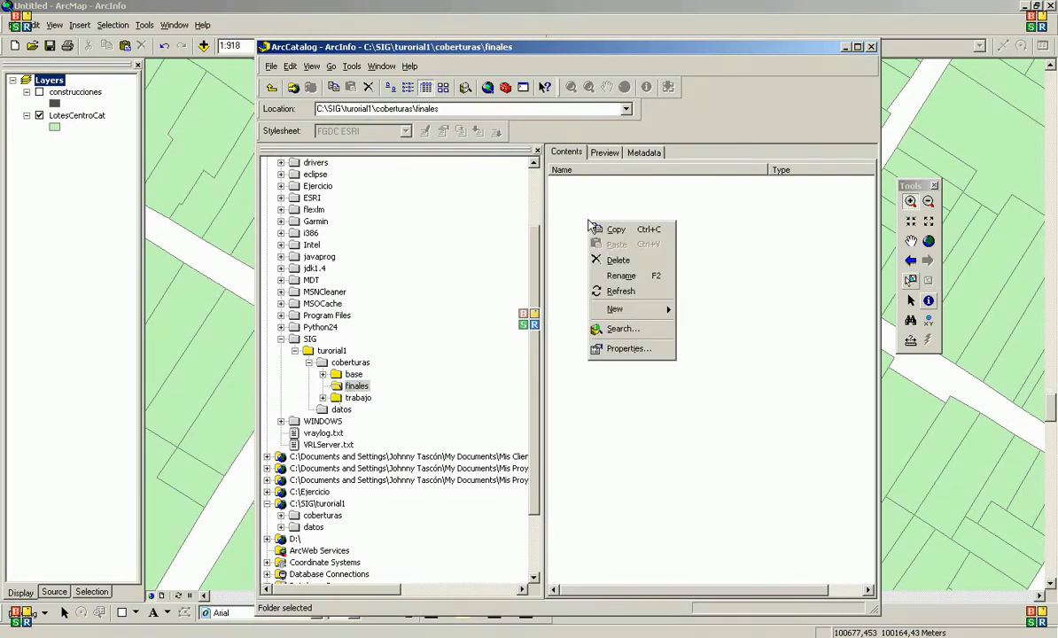
pyautogui.moveTo(621, 309)
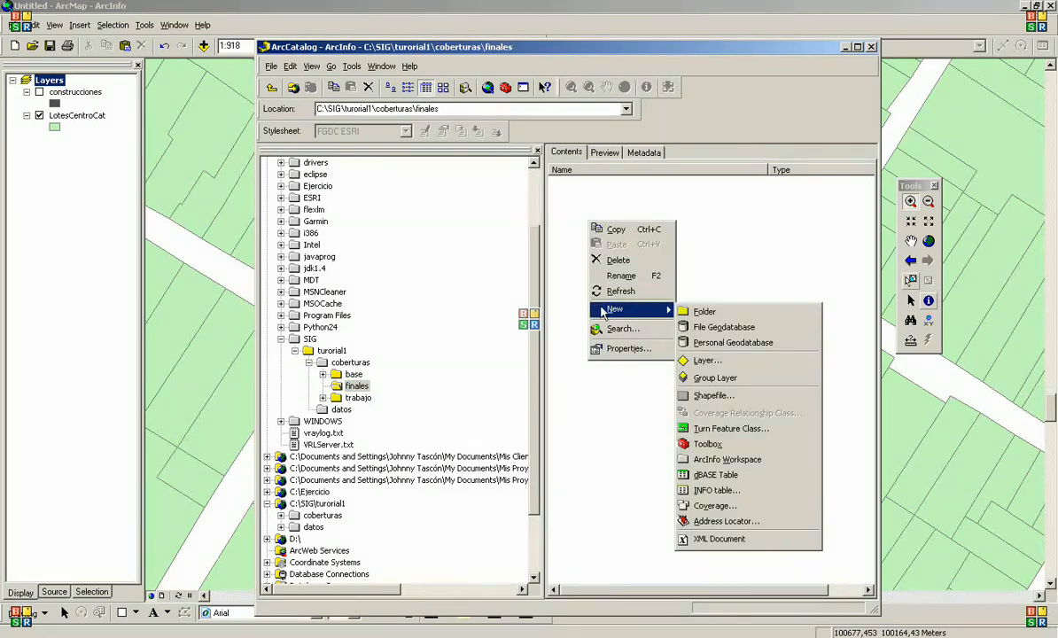
pyautogui.click(720, 398)
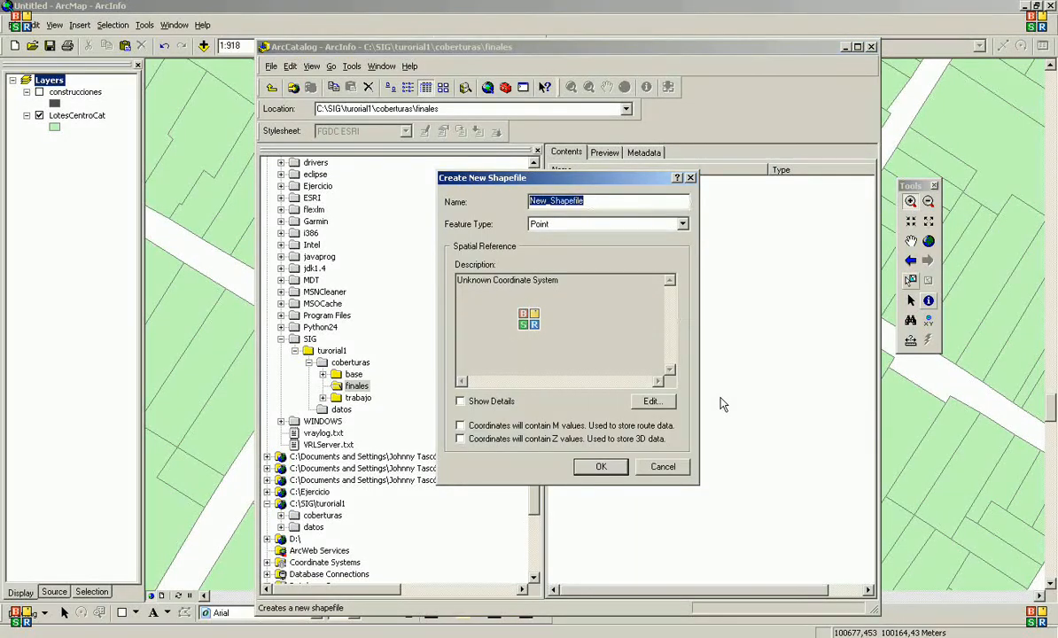
pyautogui.click(661, 467)
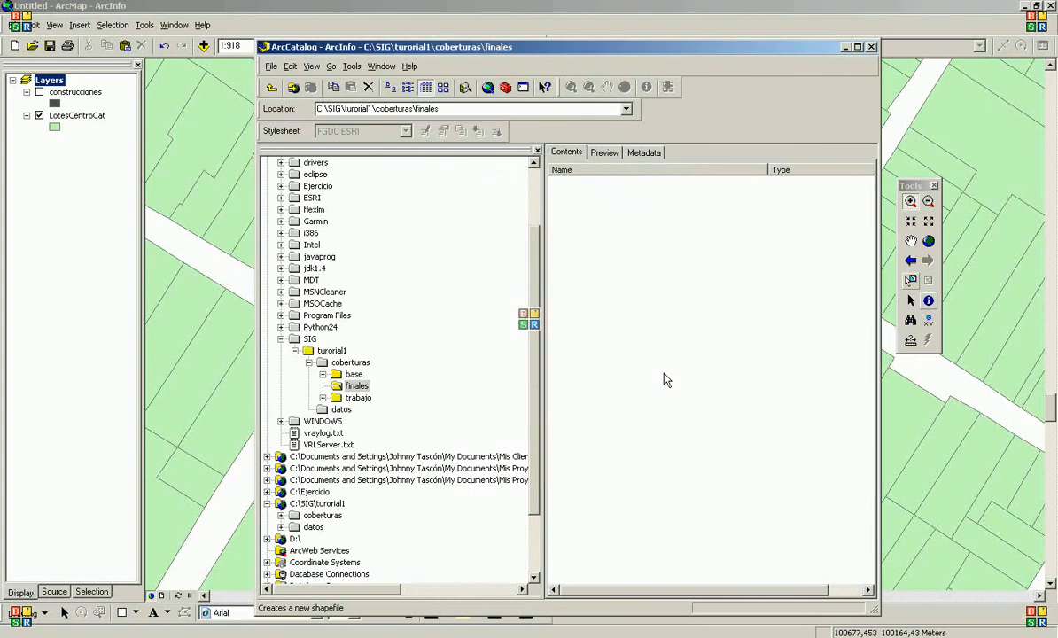
# Step: Start a new shapefile in the finales folder, named Levantamientos, with the Point feature type
pyautogui.rightClick(665, 356)
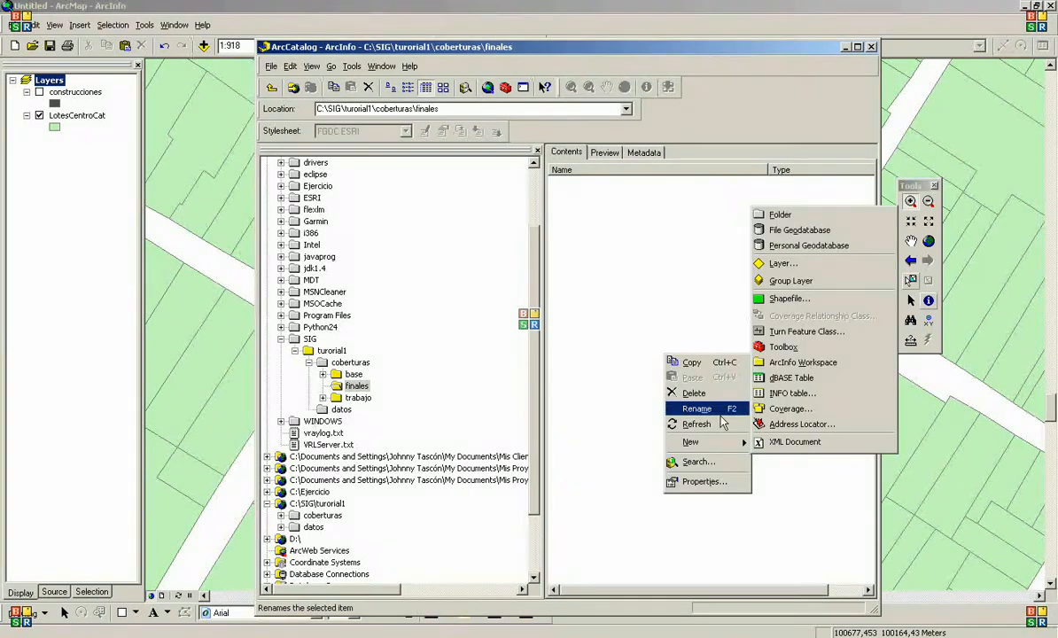
pyautogui.moveTo(720, 441)
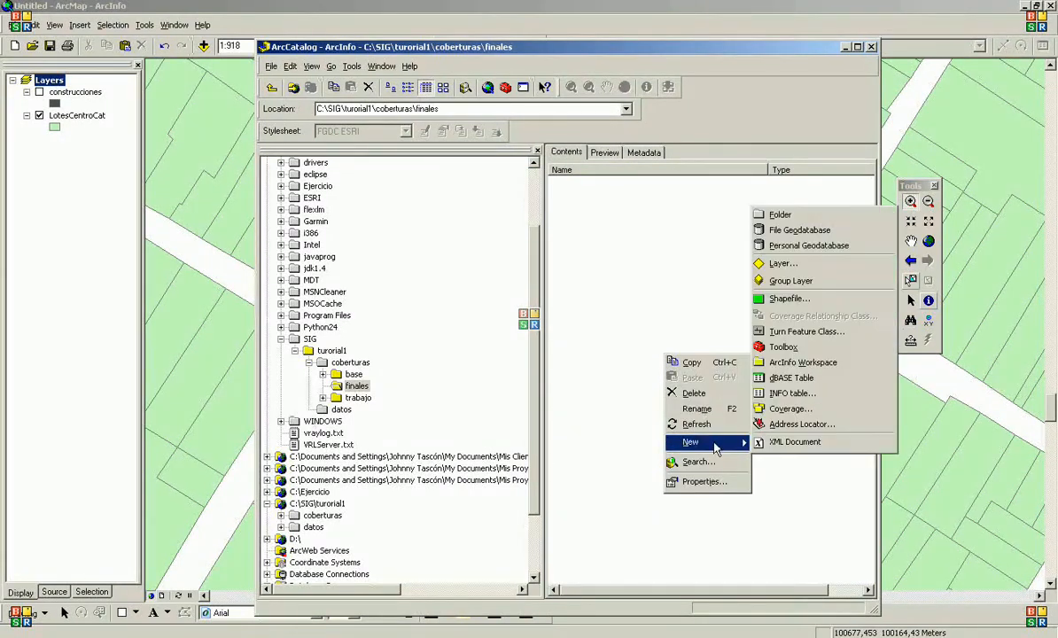
pyautogui.click(822, 301)
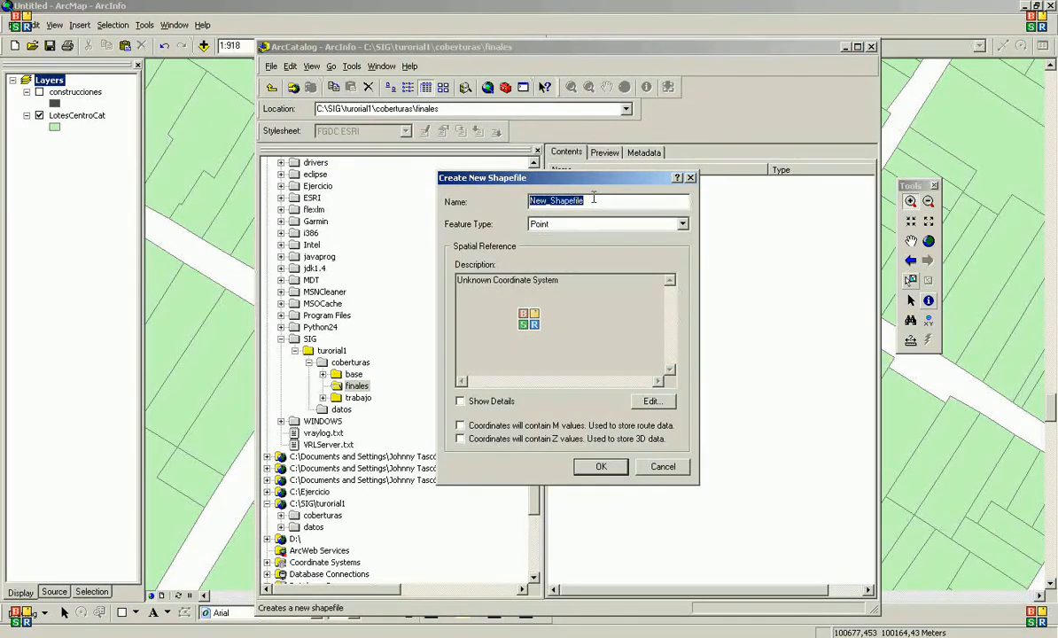
pyautogui.write('Levantamientos')
pyautogui.click(618, 227)
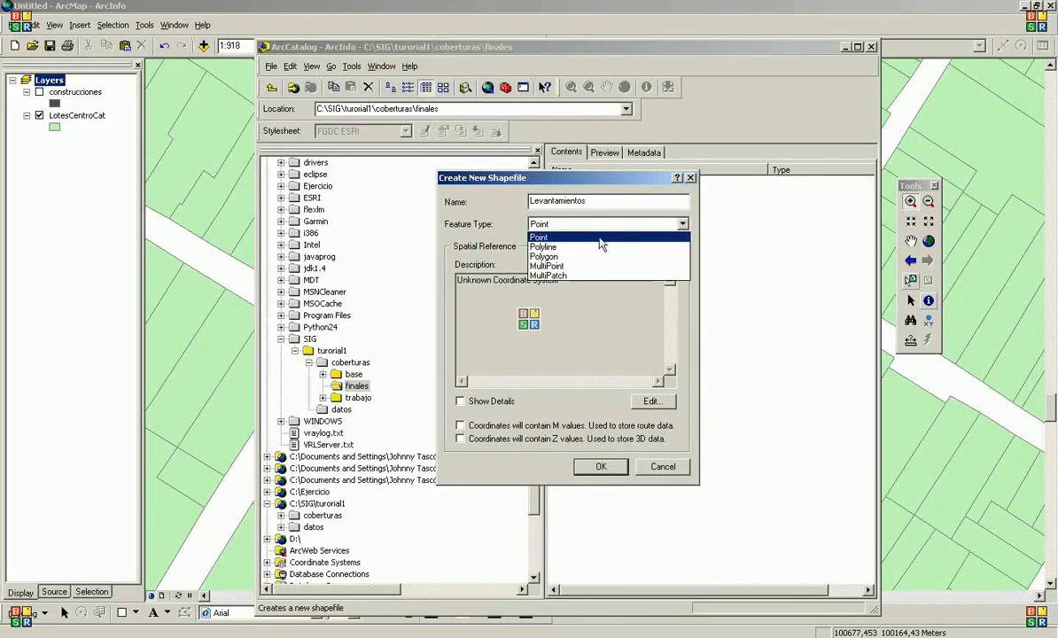
pyautogui.click(602, 237)
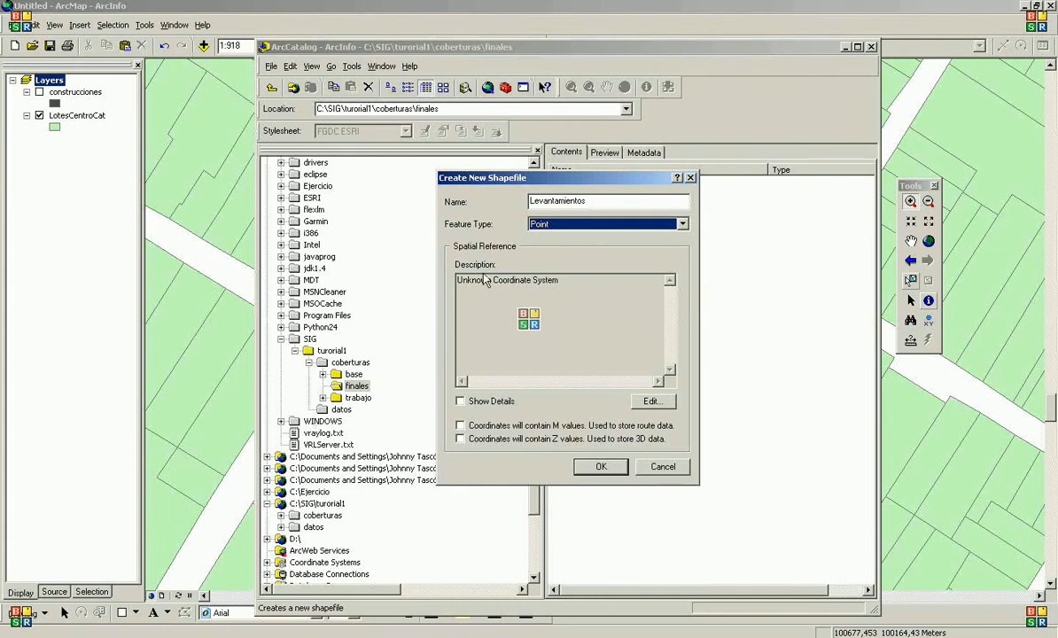
# Step: Import the coordinate system from LotesCentroCat.shp in the coberturas\base folder and create the shapefile with it
pyautogui.click(652, 404)
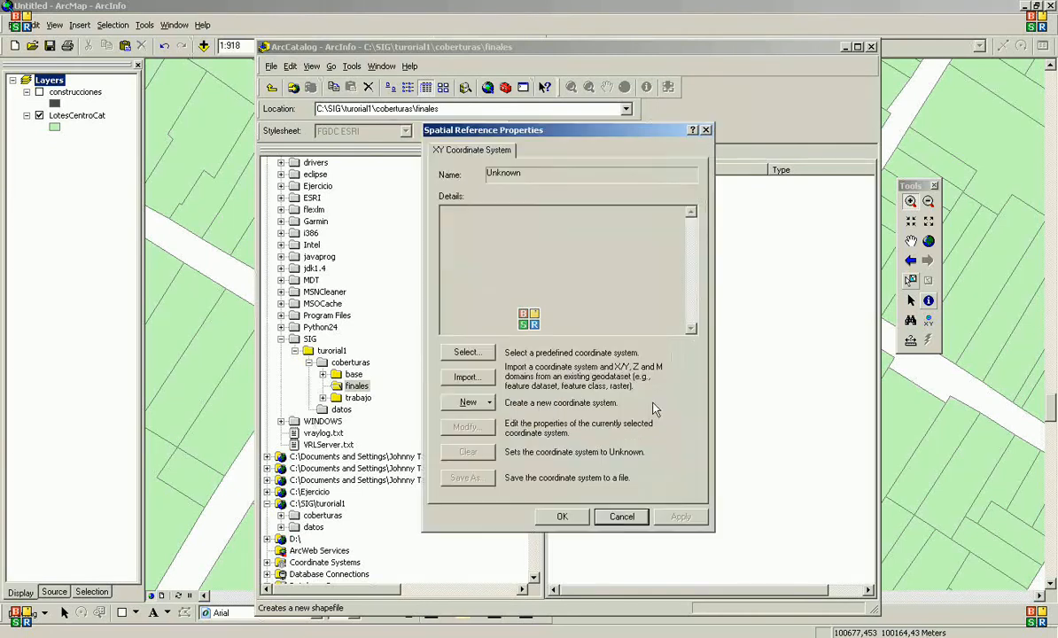
pyautogui.click(467, 379)
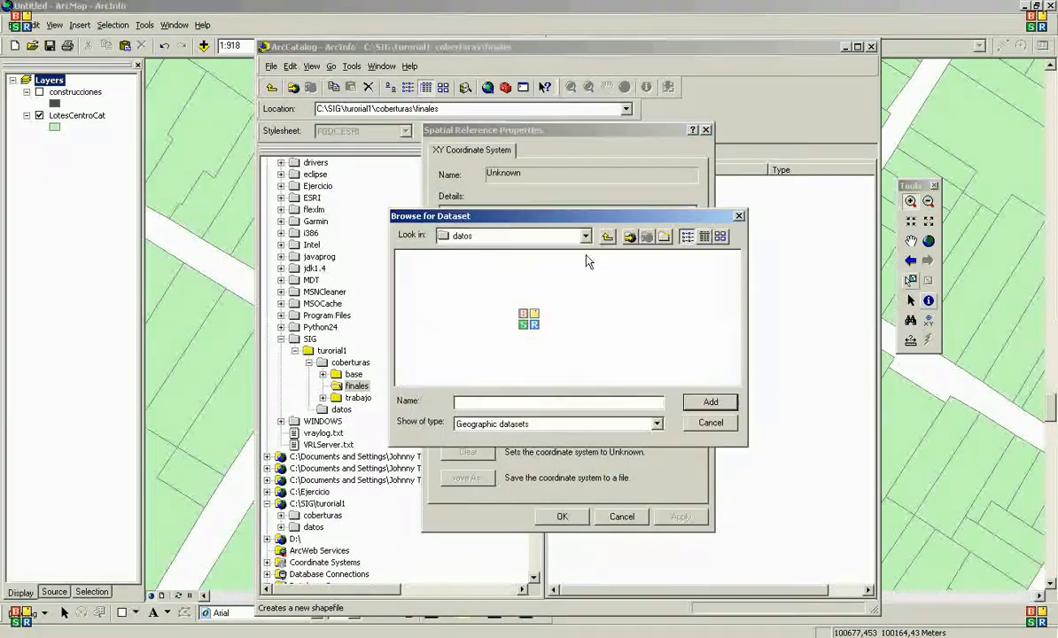
pyautogui.click(608, 236)
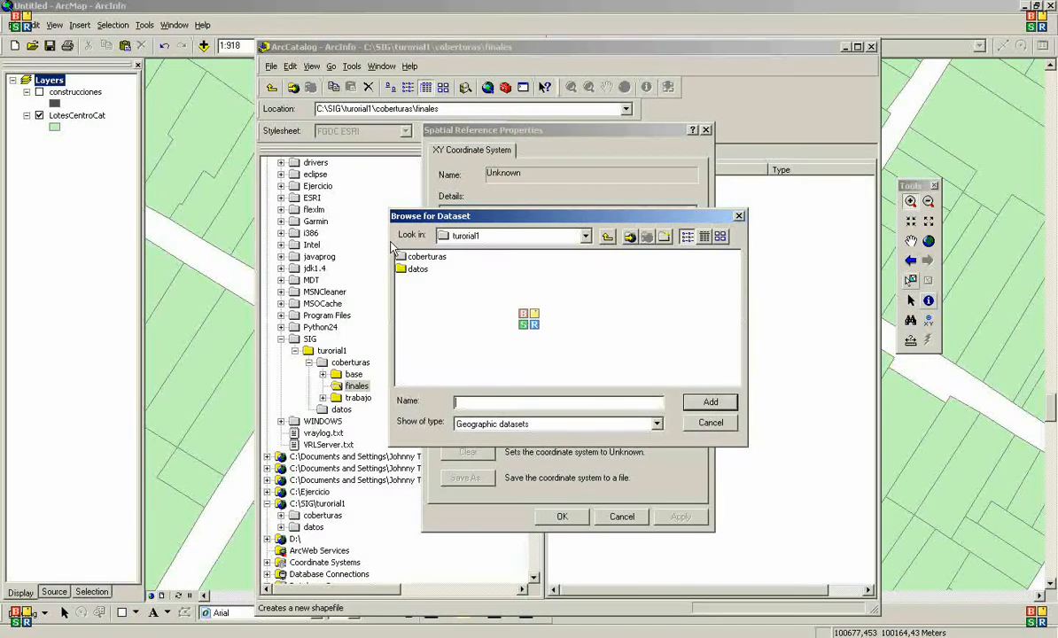
pyautogui.doubleClick(418, 257)
pyautogui.click(415, 257)
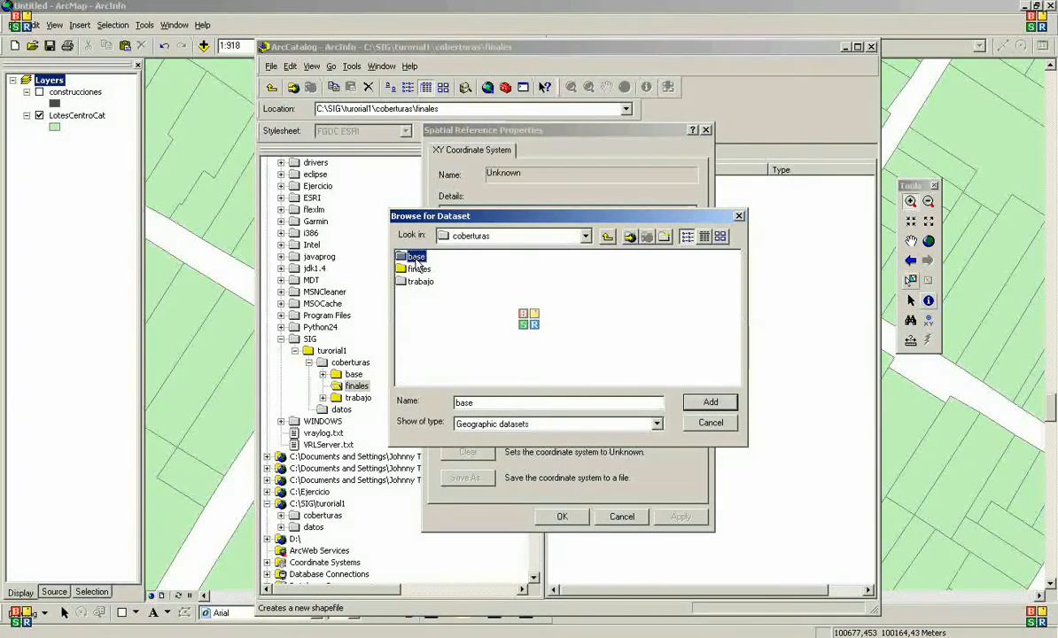
pyautogui.doubleClick(417, 258)
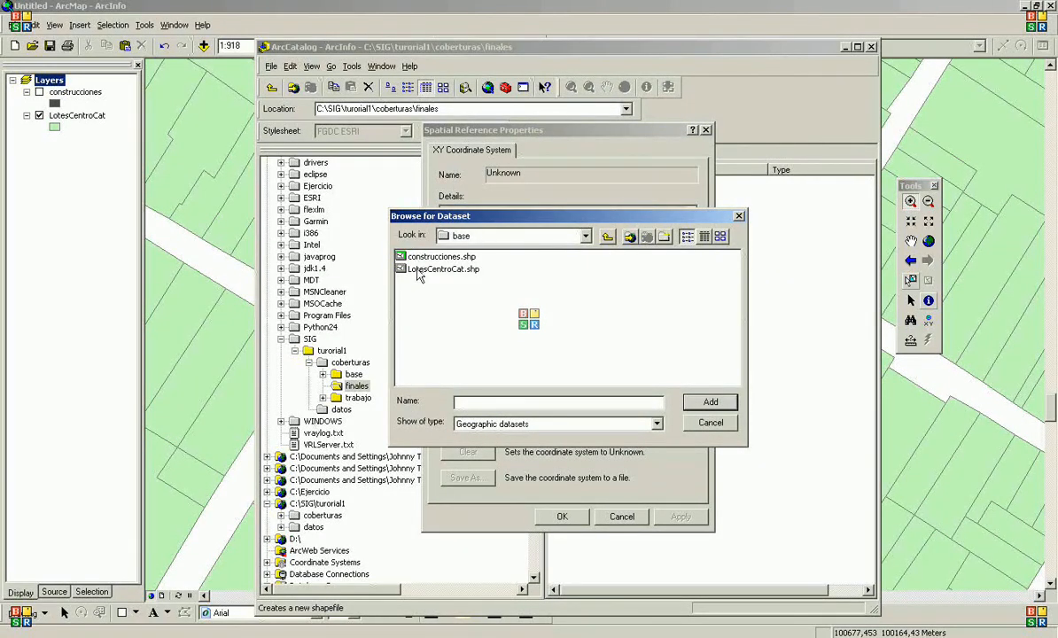
pyautogui.doubleClick(418, 269)
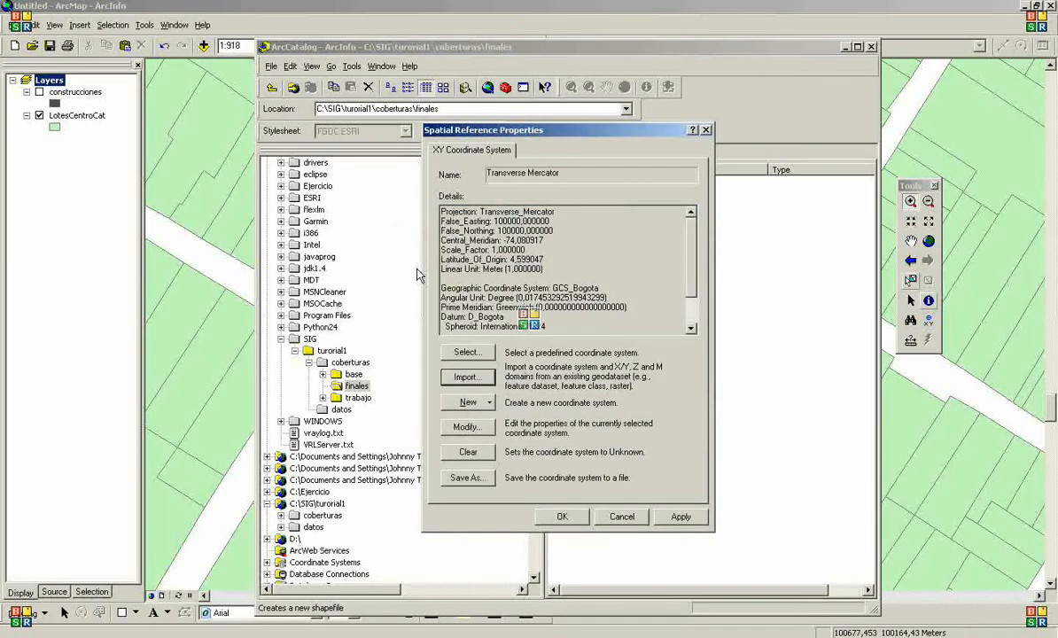
pyautogui.click(564, 518)
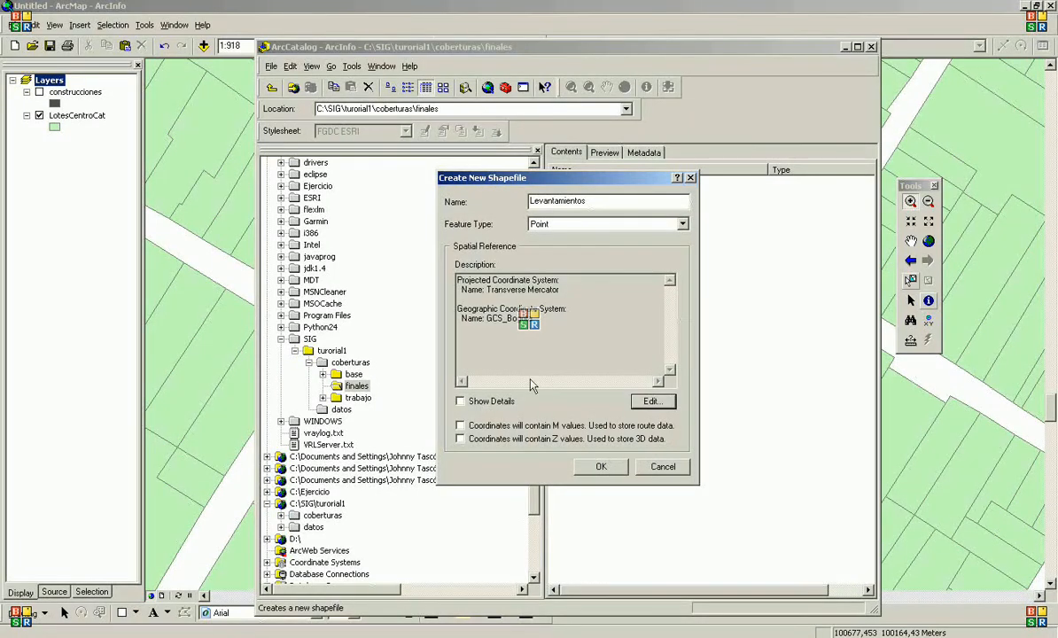
pyautogui.click(605, 467)
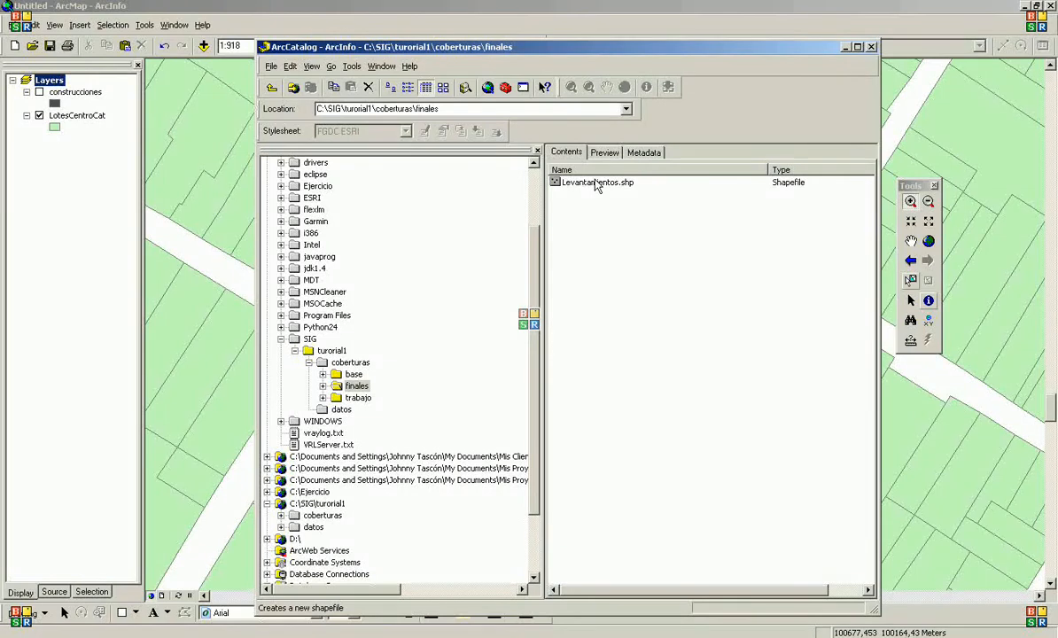
# Step: Add Levantamientos.shp to the ArcMap layers and move it above construcciones and LotesCentroCat
pyautogui.click(597, 185)
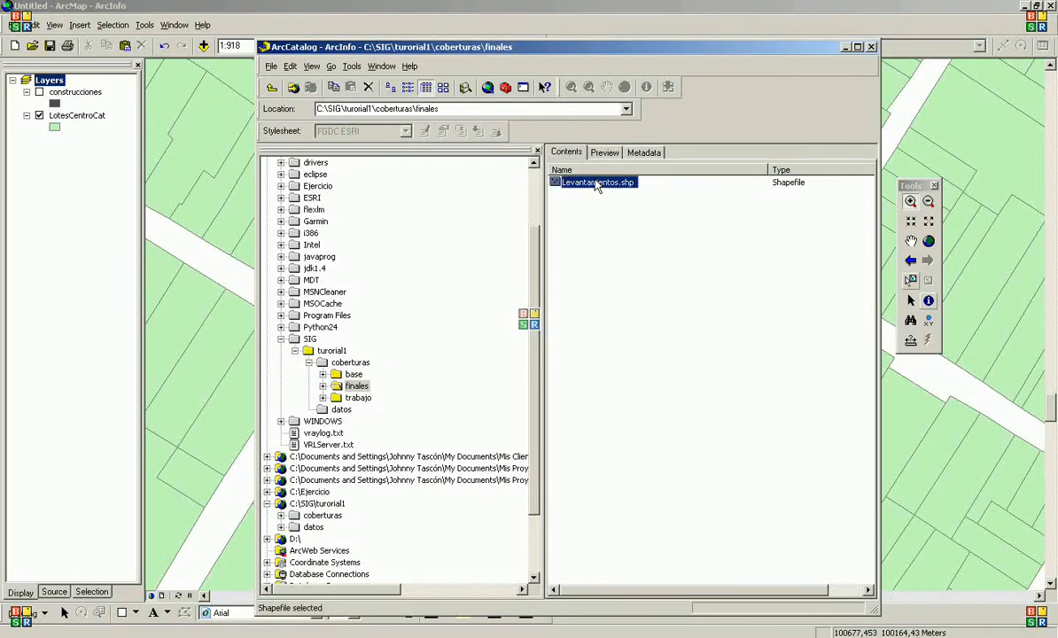
pyautogui.moveTo(483, 184); pyautogui.dragTo(64, 166)
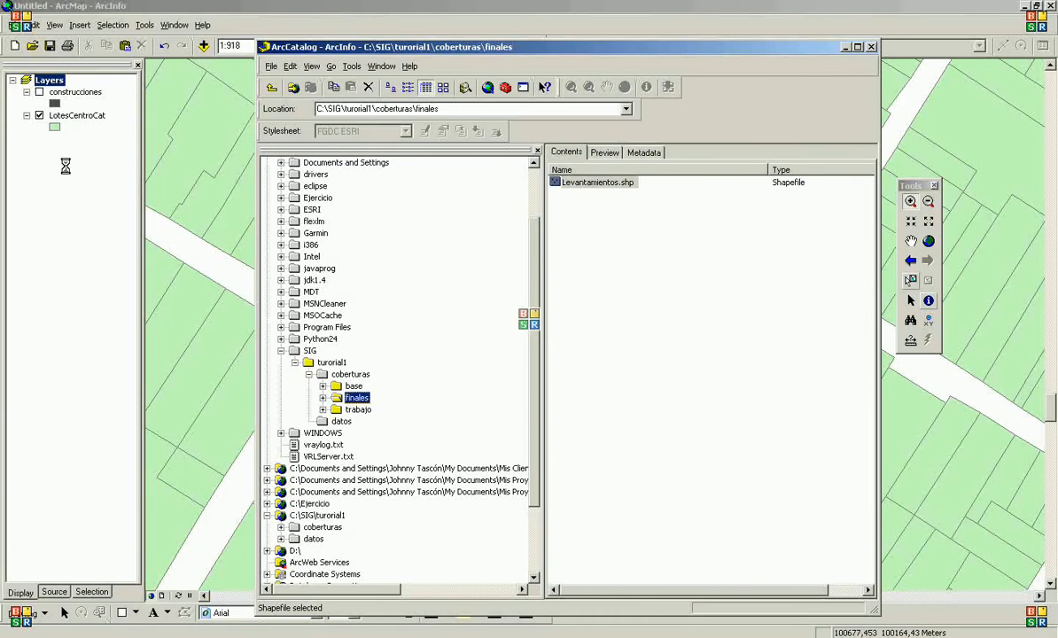
pyautogui.click(313, 10)
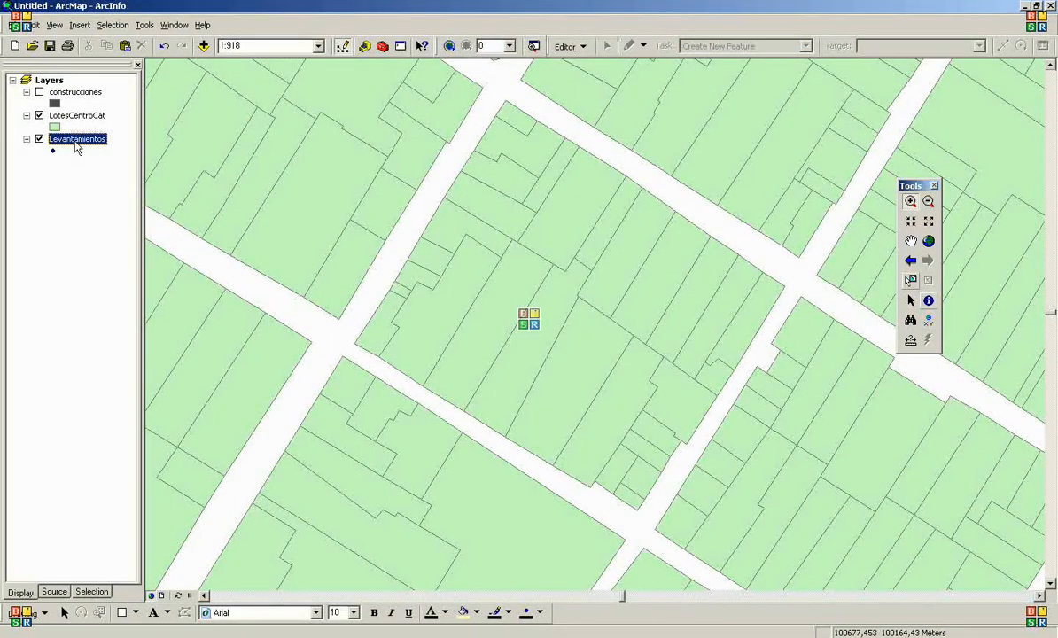
pyautogui.moveTo(76, 147); pyautogui.dragTo(74, 88)
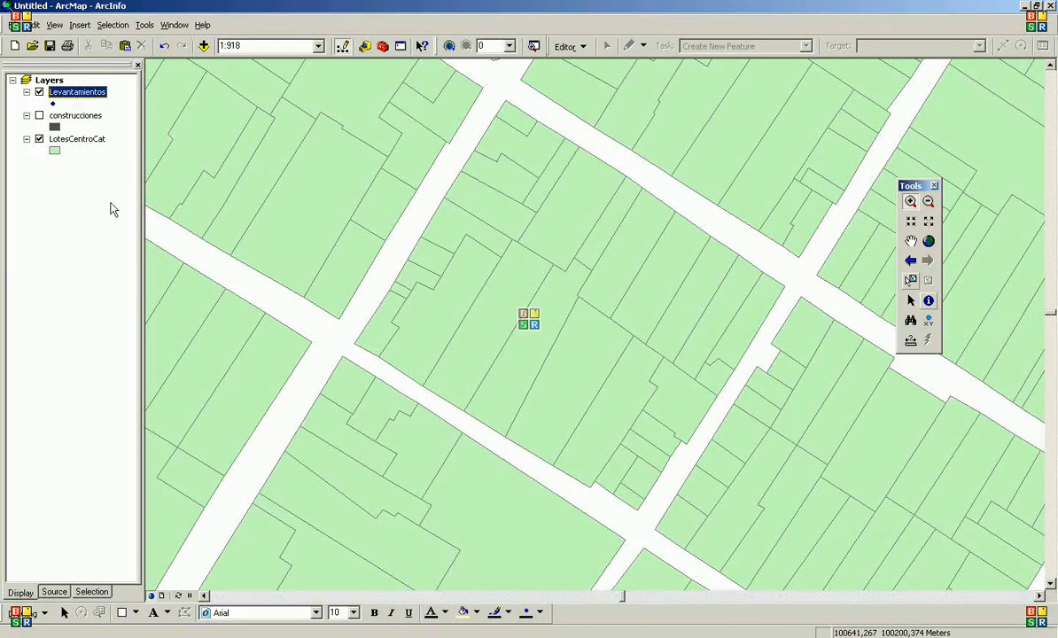
# Step: Examine the attribute table fields of the Levantamientos layer, then close the table
pyautogui.rightClick(60, 92)
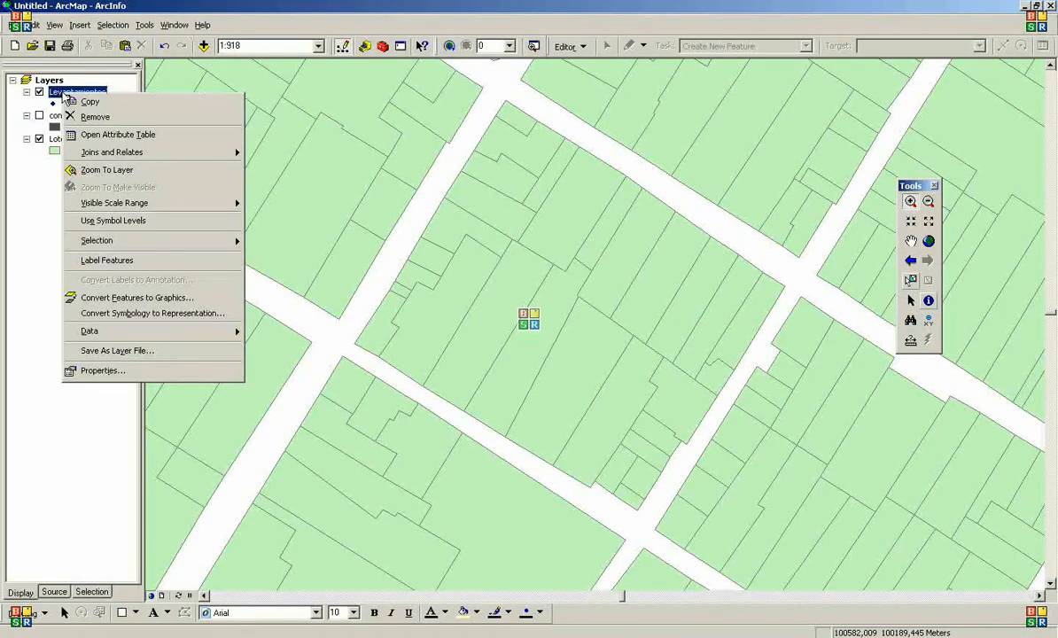
pyautogui.click(115, 134)
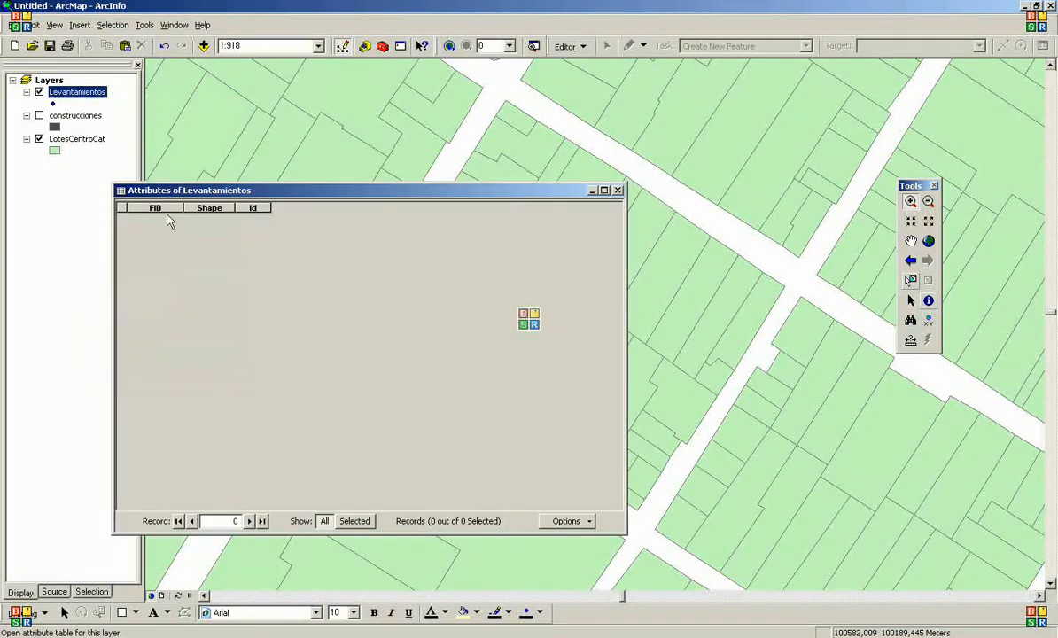
pyautogui.click(619, 191)
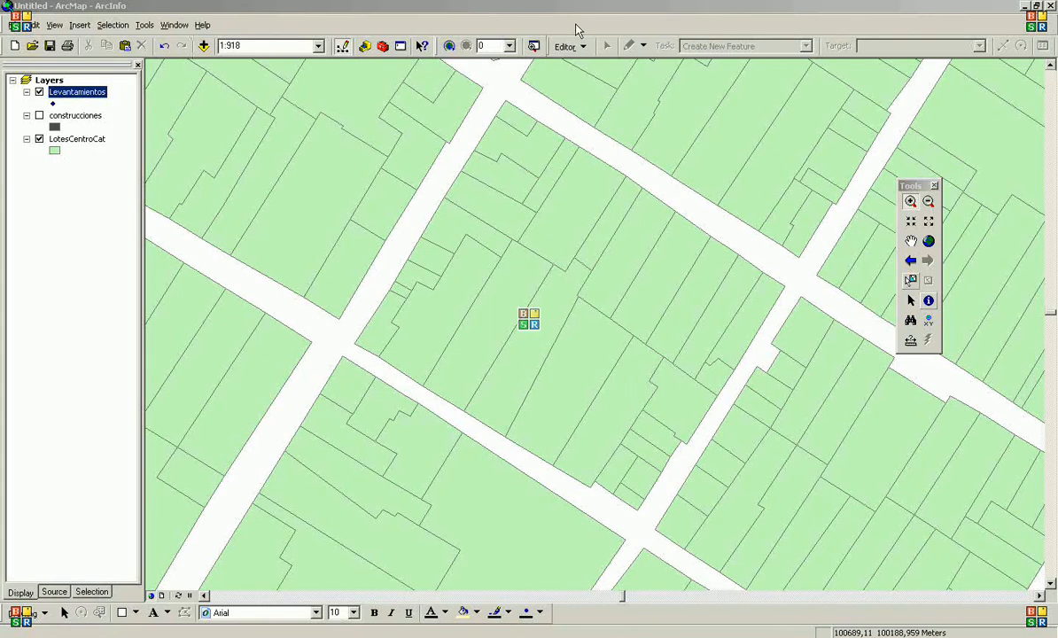
# Step: Start an edit session on the shapefiles in C:\SIG\turorial1\coberturas\finales and open the list of target layers
pyautogui.rightClick(575, 25)
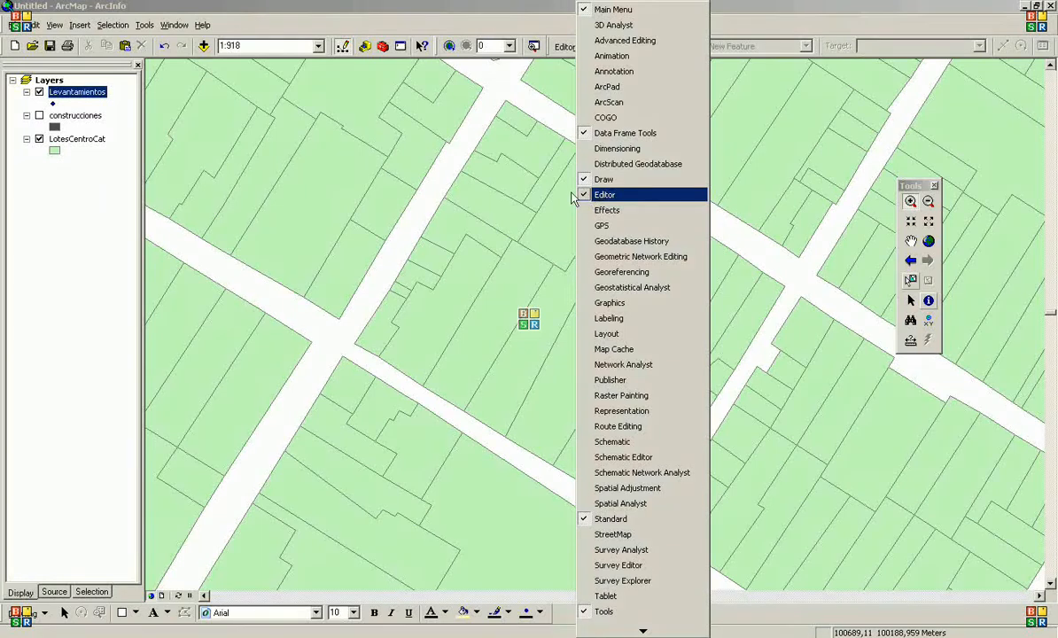
pyautogui.click(547, 20)
pyautogui.click(571, 46)
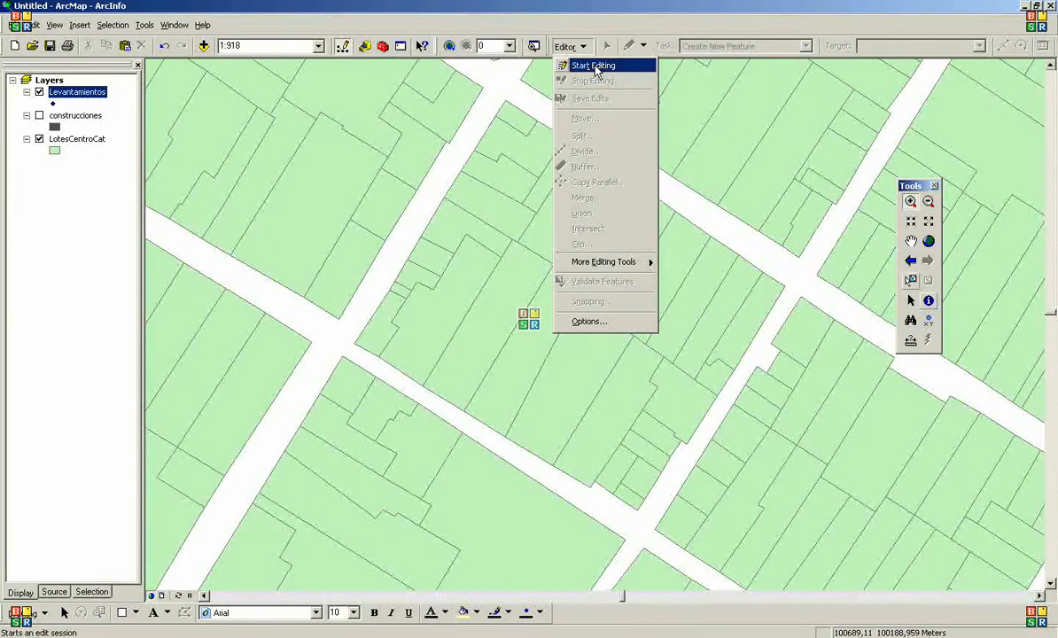
pyautogui.click(596, 68)
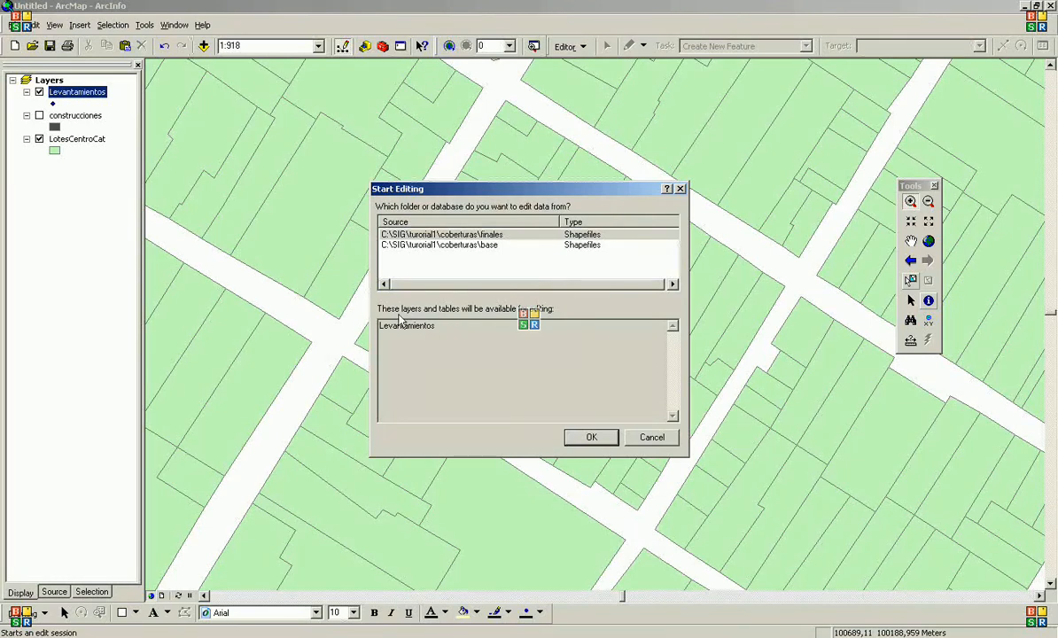
pyautogui.click(434, 235)
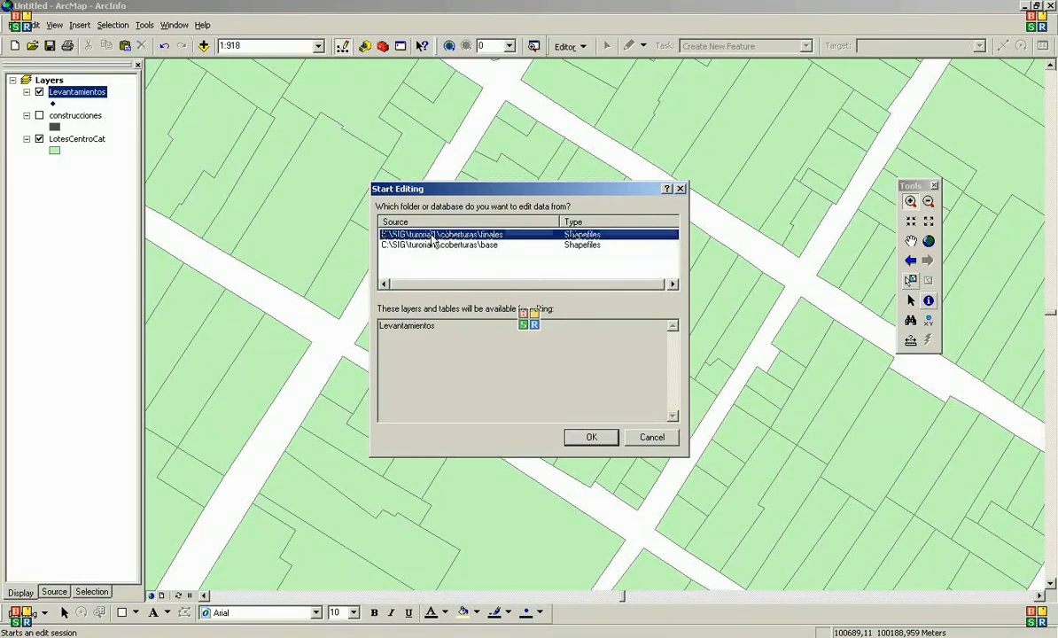
pyautogui.click(405, 325)
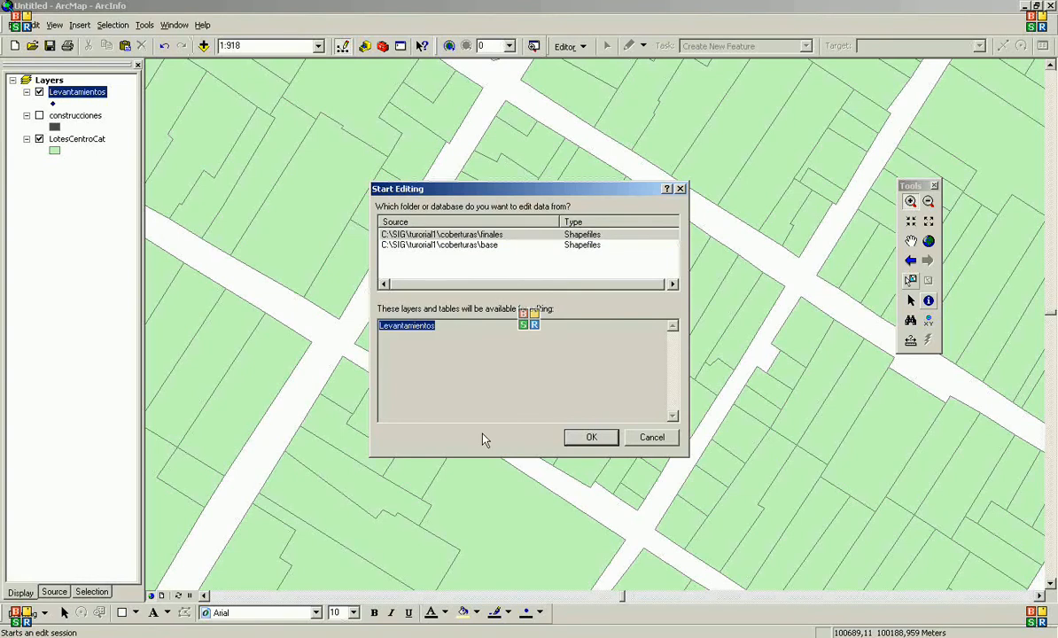
pyautogui.click(584, 441)
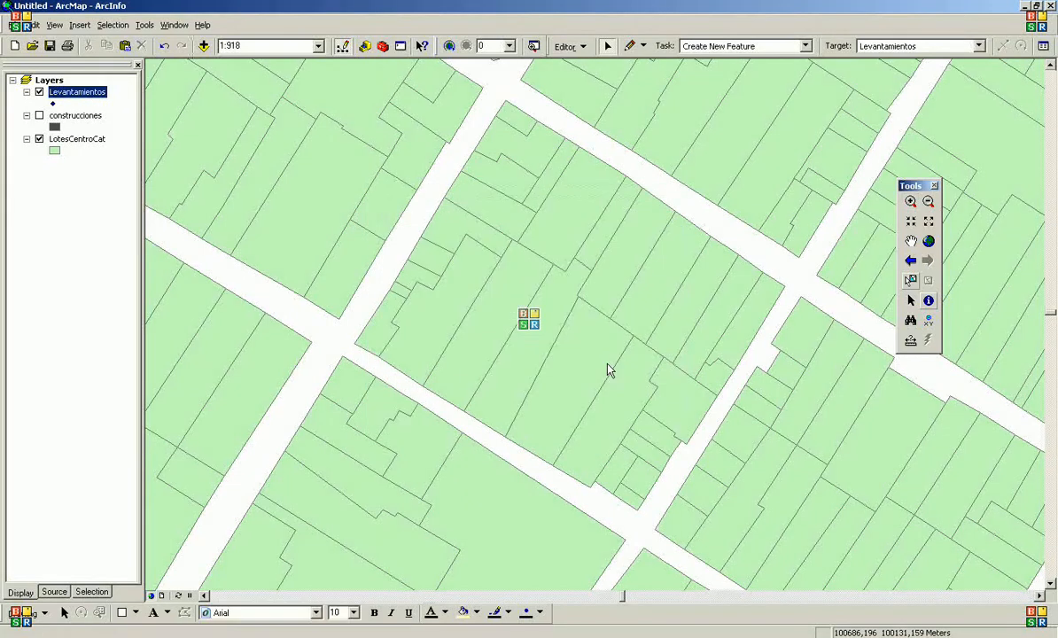
pyautogui.click(979, 46)
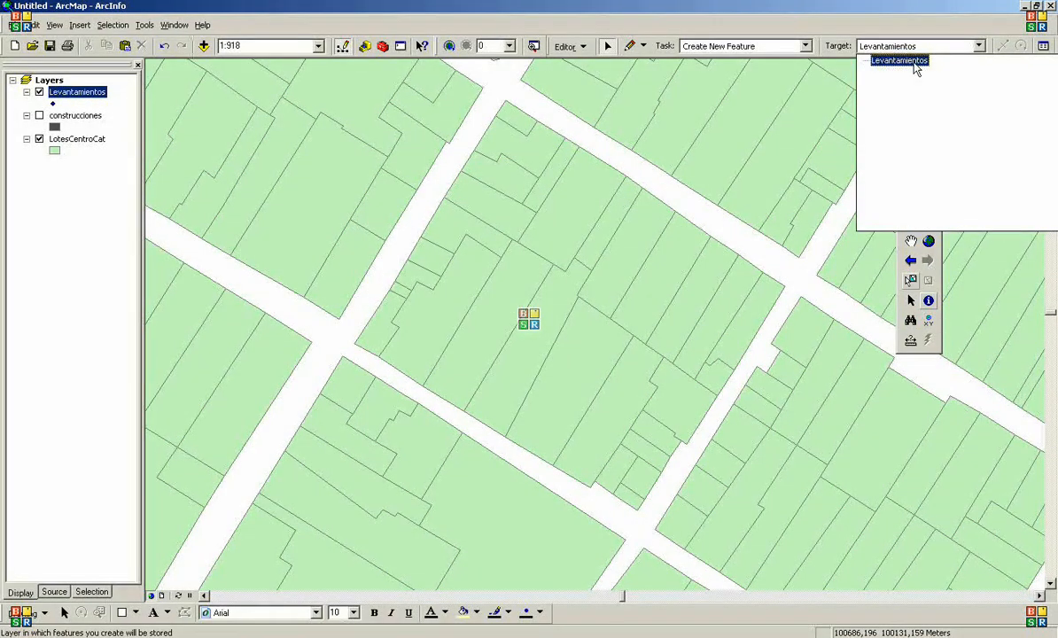
# Step: Set Levantamientos as the edit target with the Create New Feature task and activate the Sketch tool
pyautogui.click(963, 49)
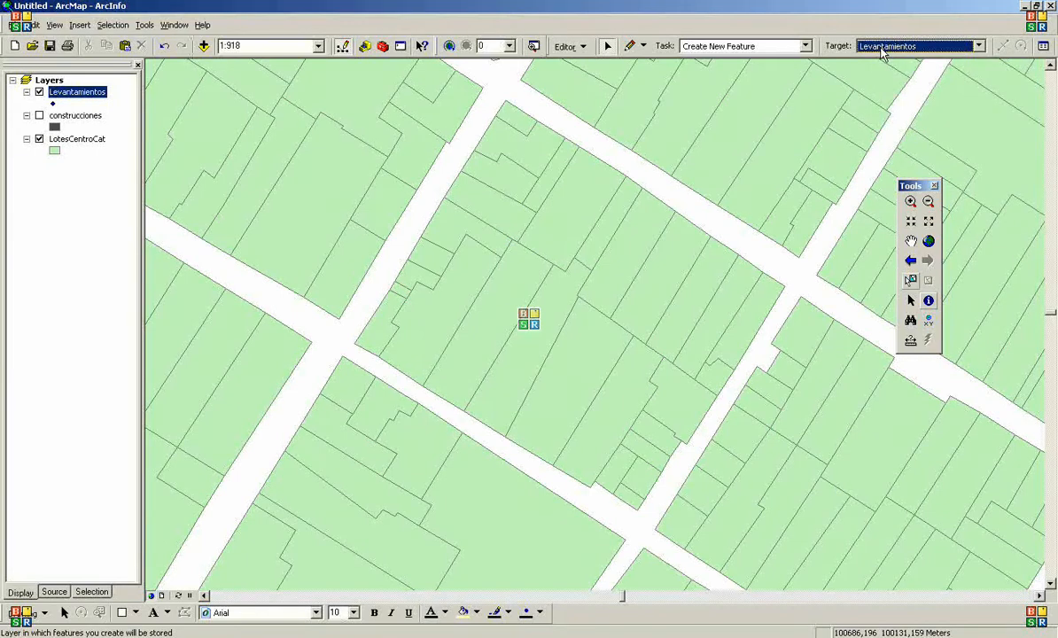
pyautogui.click(782, 49)
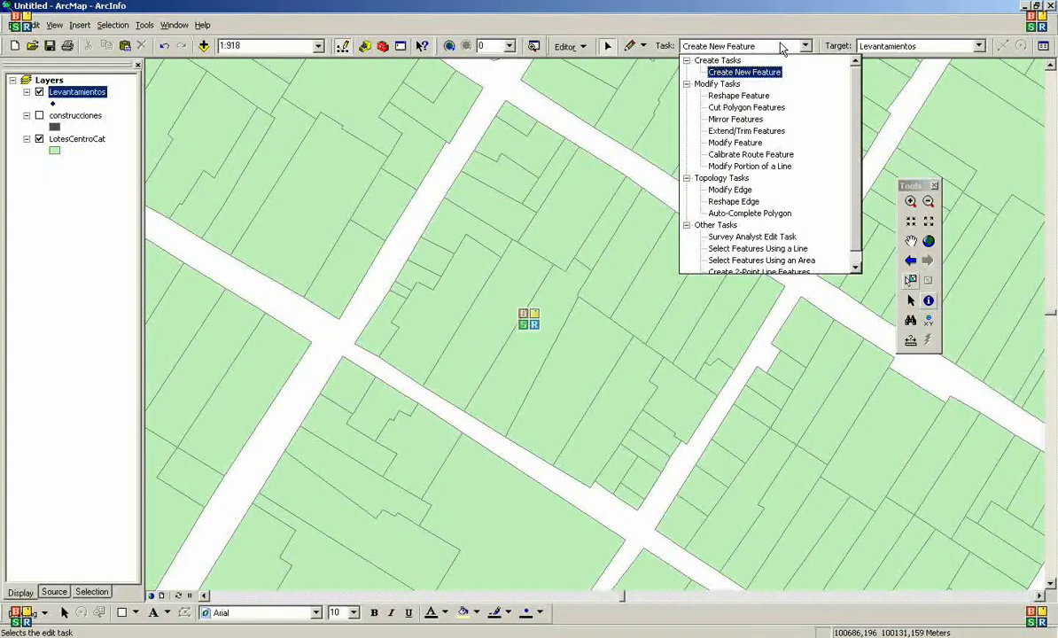
pyautogui.click(753, 73)
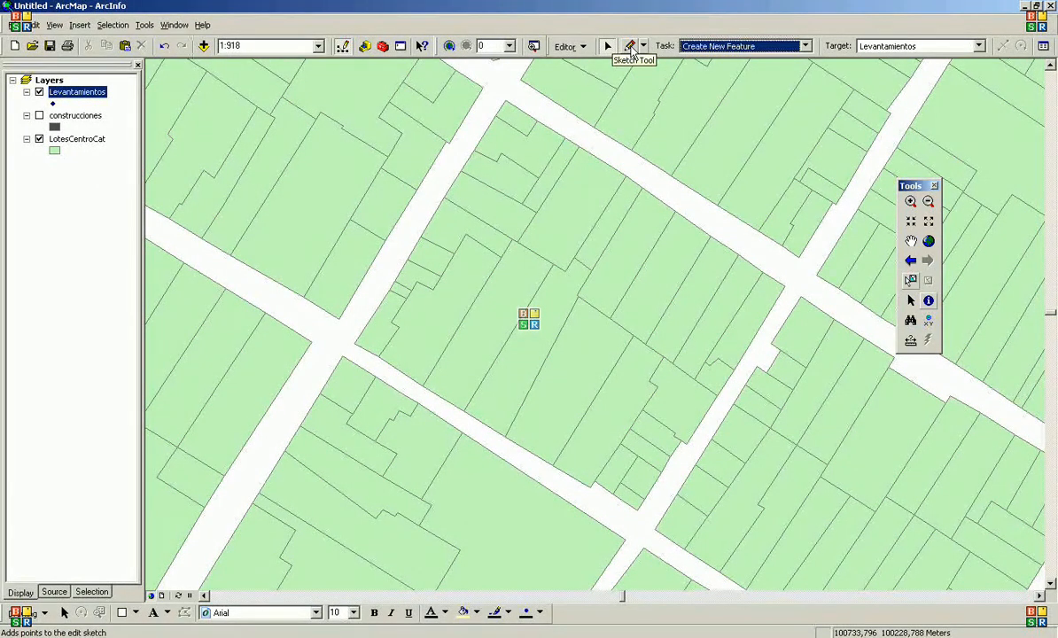
pyautogui.click(629, 52)
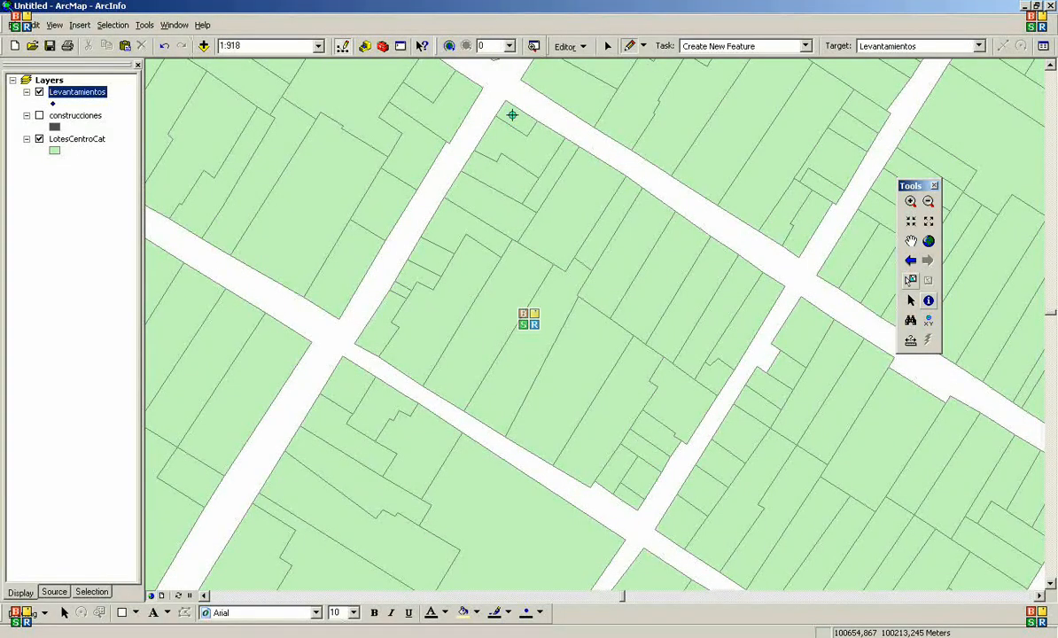
# Step: Place nine Levantamientos points in the lots along the central block's northwest side, from its north corner to its west corner
pyautogui.click(512, 115)
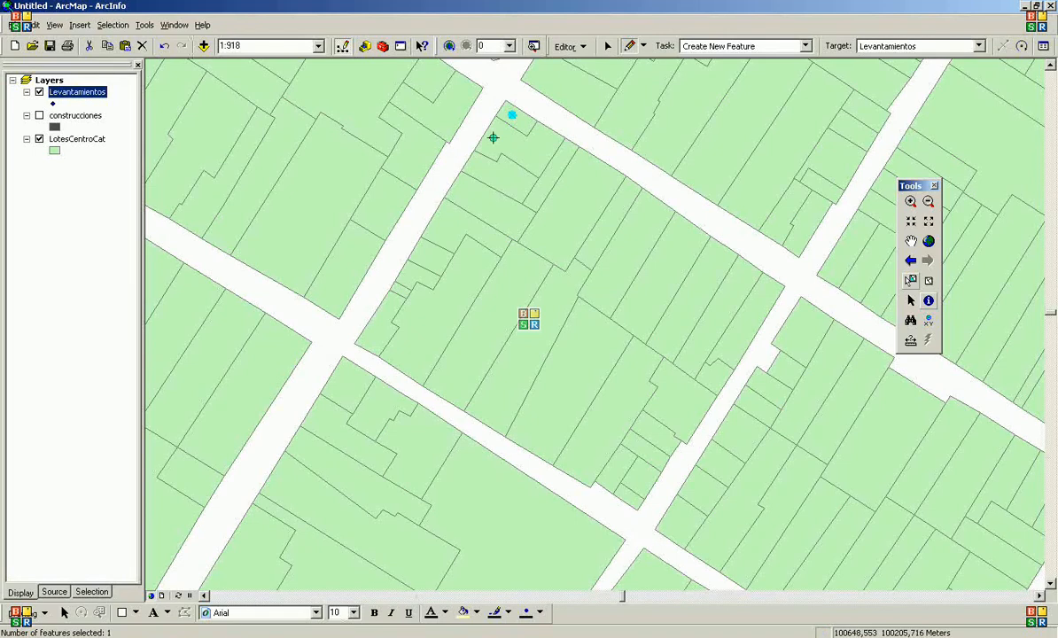
pyautogui.click(493, 137)
pyautogui.click(477, 168)
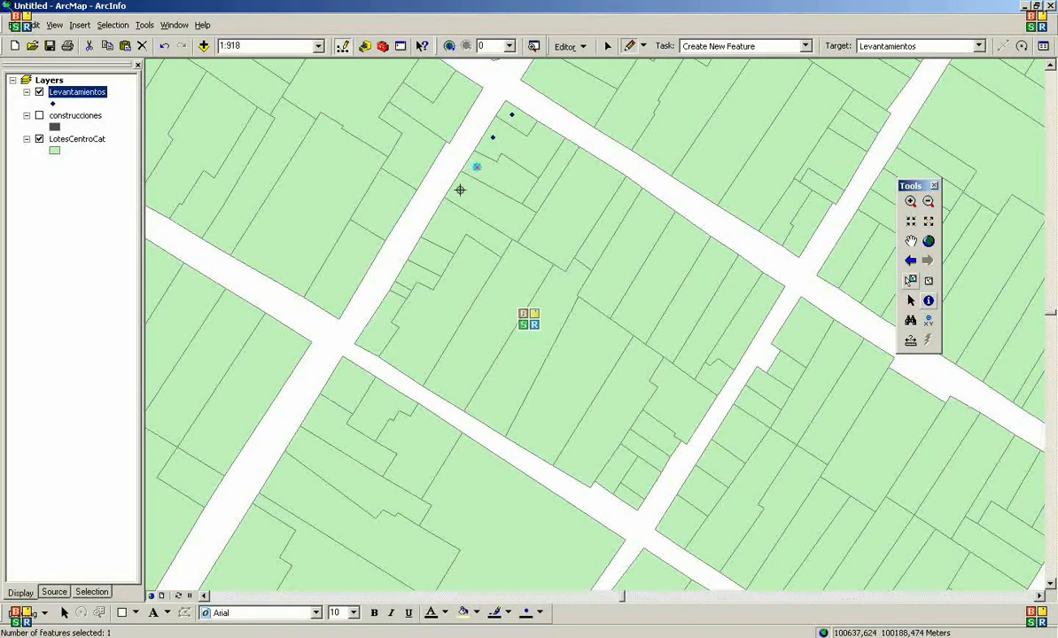
pyautogui.click(460, 190)
pyautogui.click(436, 228)
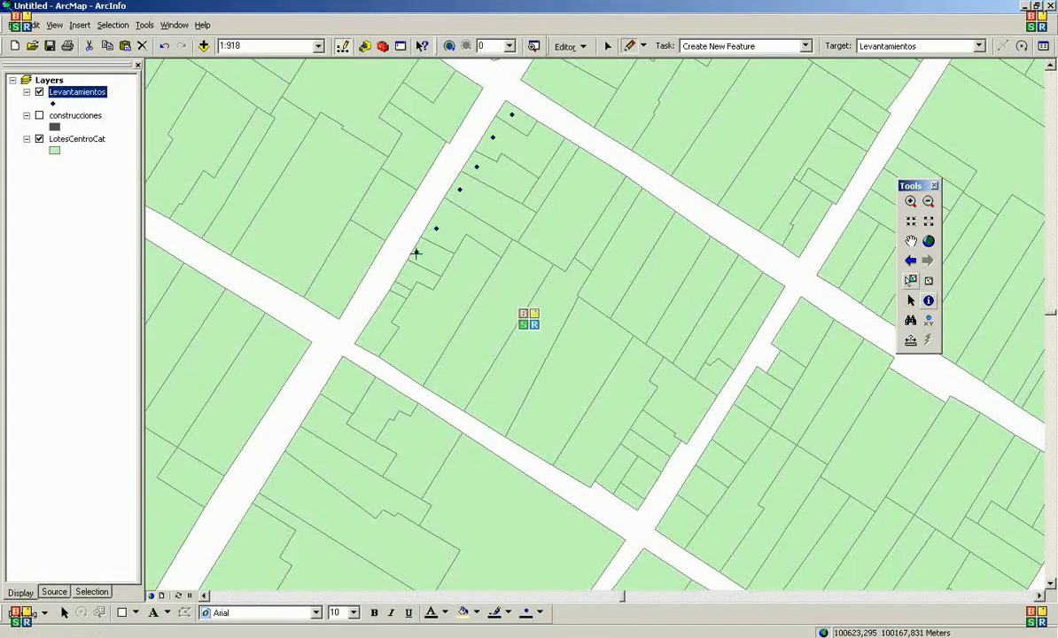
pyautogui.click(416, 253)
pyautogui.click(409, 269)
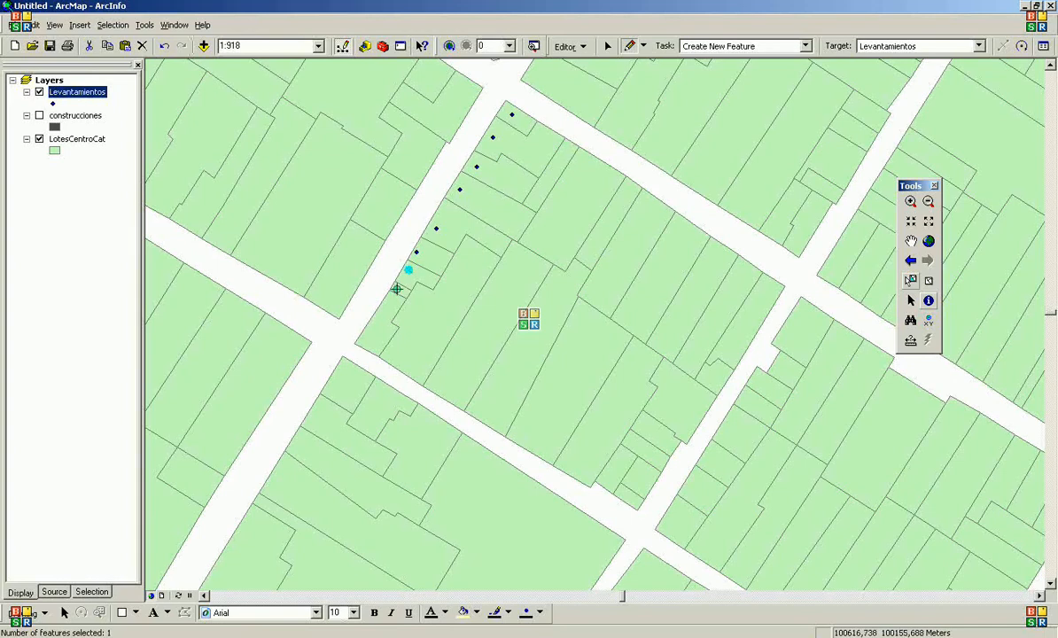
pyautogui.click(397, 289)
pyautogui.click(380, 321)
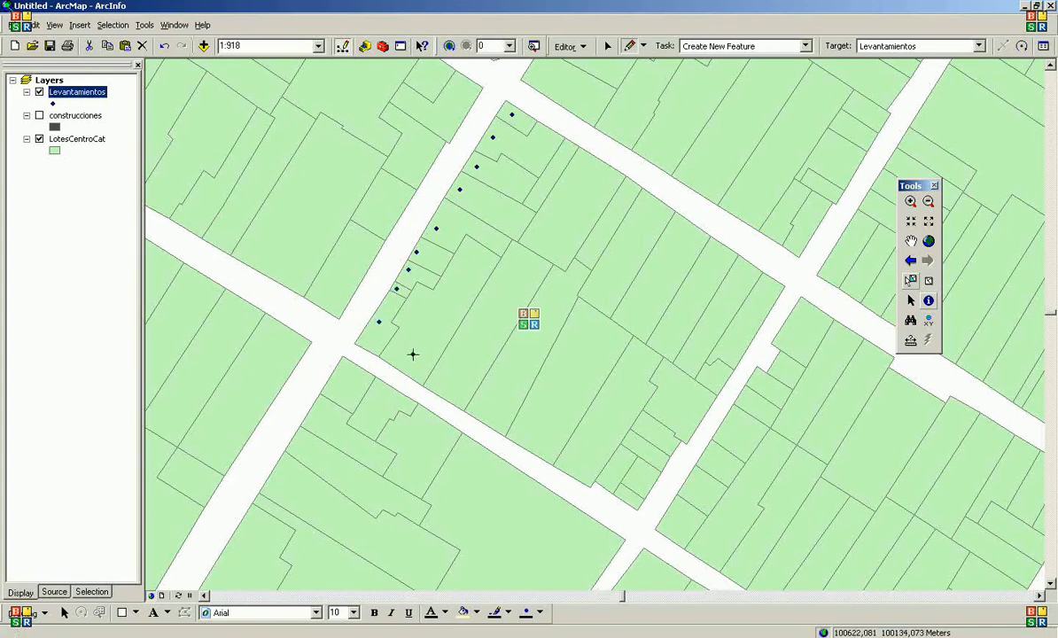
# Step: Place seven Levantamientos points in the lots along the central block's southwest side, ending at its south corner
pyautogui.click(412, 355)
pyautogui.click(491, 408)
pyautogui.click(539, 429)
pyautogui.click(581, 453)
pyautogui.click(609, 482)
pyautogui.click(627, 496)
# Step: Place five Levantamientos points in the lots along the central block's southeast side, going up from its south corner
pyautogui.click(642, 480)
pyautogui.click(656, 460)
pyautogui.click(657, 437)
pyautogui.click(693, 412)
pyautogui.click(716, 374)
# Step: Place eight Levantamientos points in the lots along the central block's northeast side, from its east corner back toward the north corner
pyautogui.click(756, 306)
pyautogui.click(737, 290)
pyautogui.click(711, 278)
pyautogui.click(707, 273)
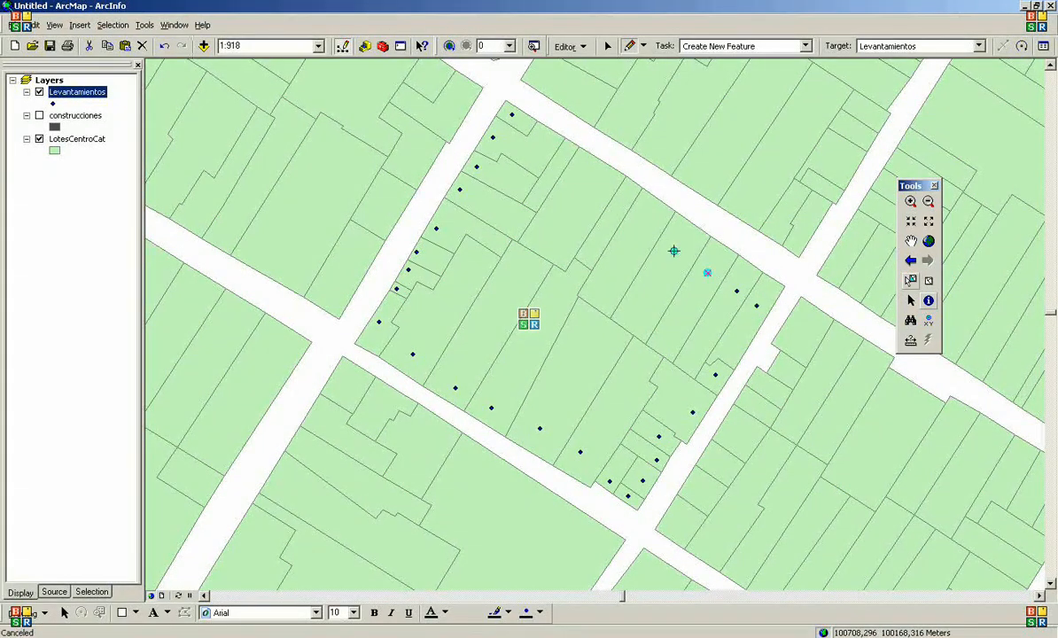
pyautogui.click(674, 251)
pyautogui.click(641, 232)
pyautogui.click(617, 210)
pyautogui.click(581, 183)
pyautogui.click(561, 157)
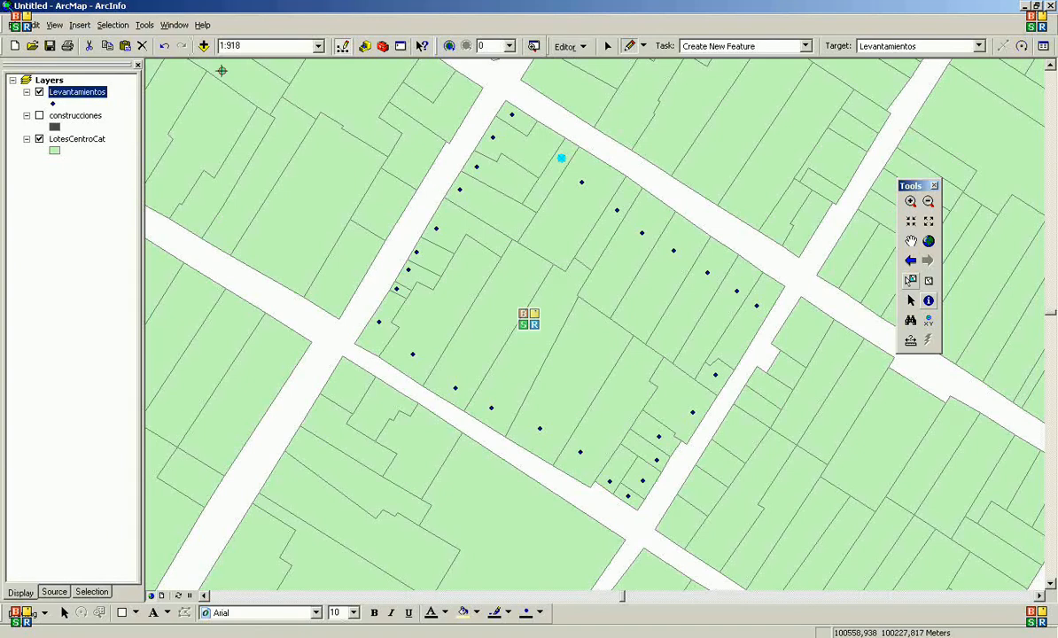
# Step: Examine the FID, Shape and Id columns of the Levantamientos attribute table, then minimize the table
pyautogui.rightClick(86, 97)
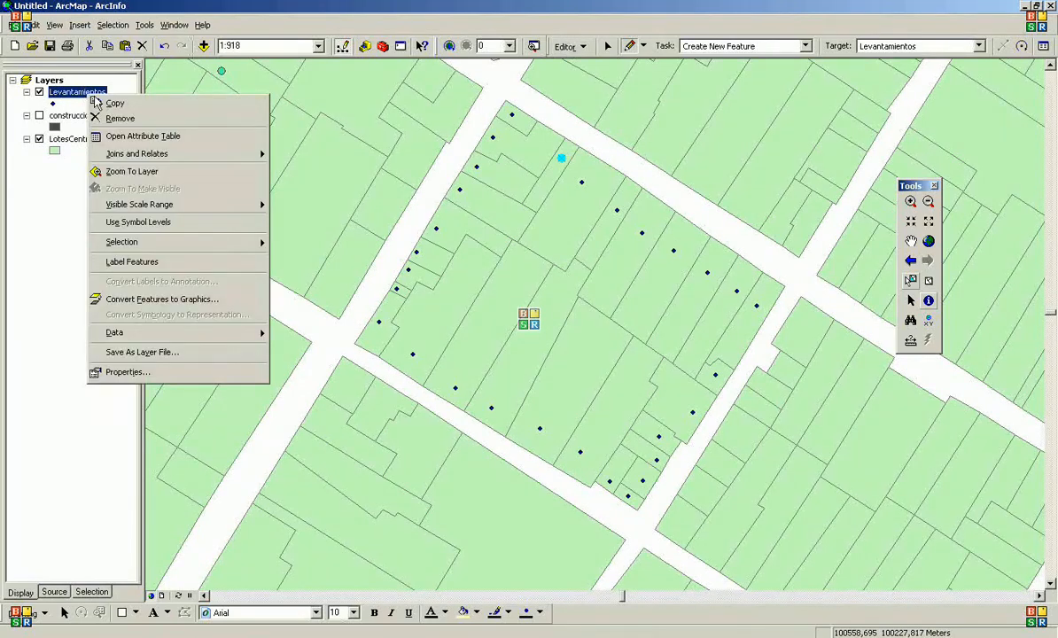
pyautogui.click(109, 136)
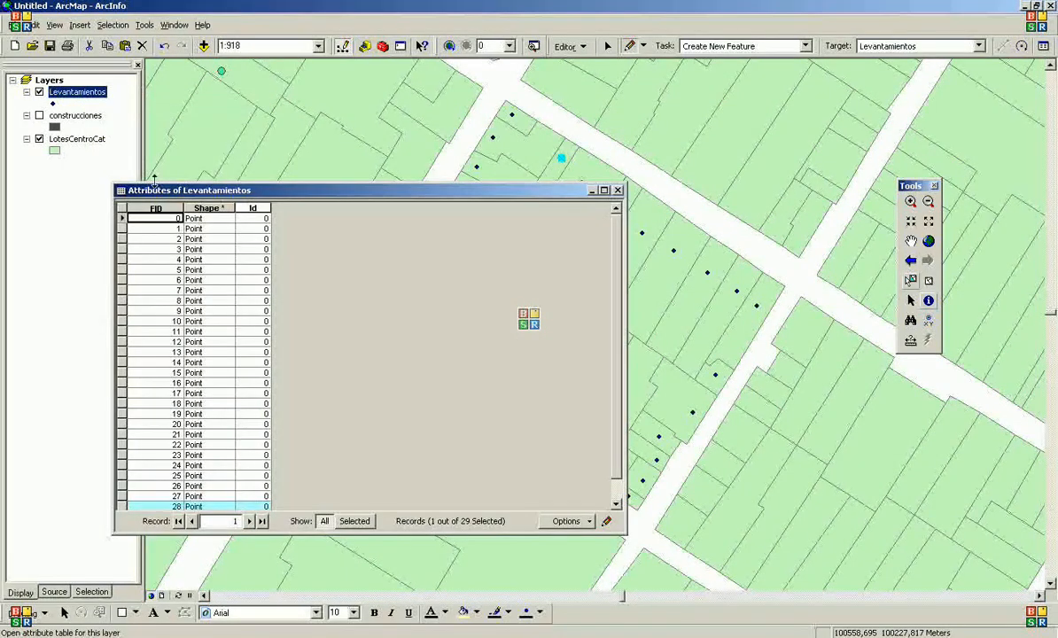
pyautogui.scroll(-1, 619, 264)
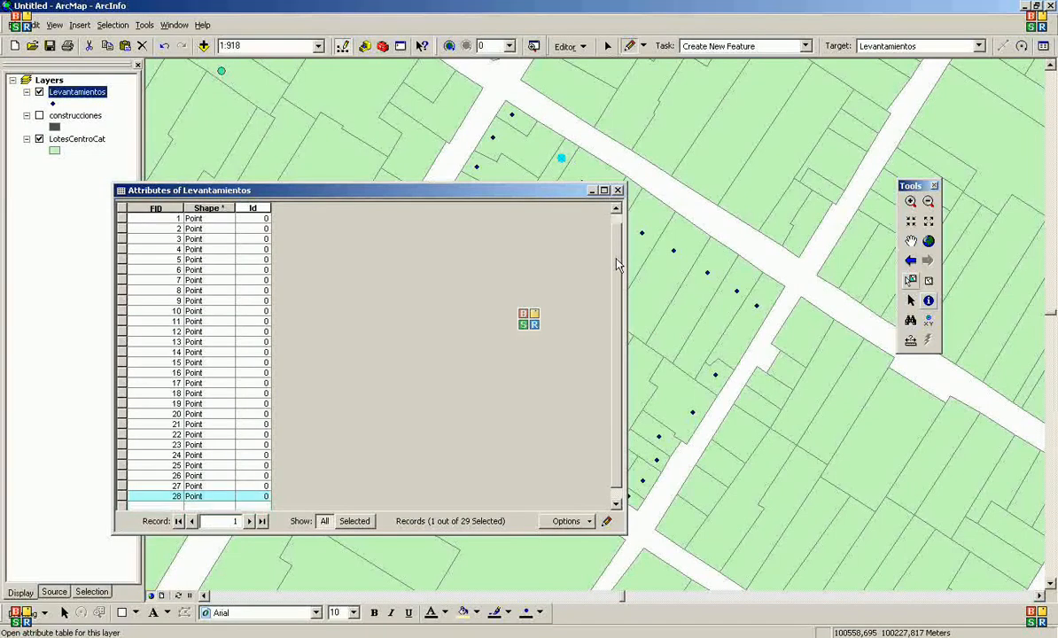
pyautogui.scroll(1, 620, 239)
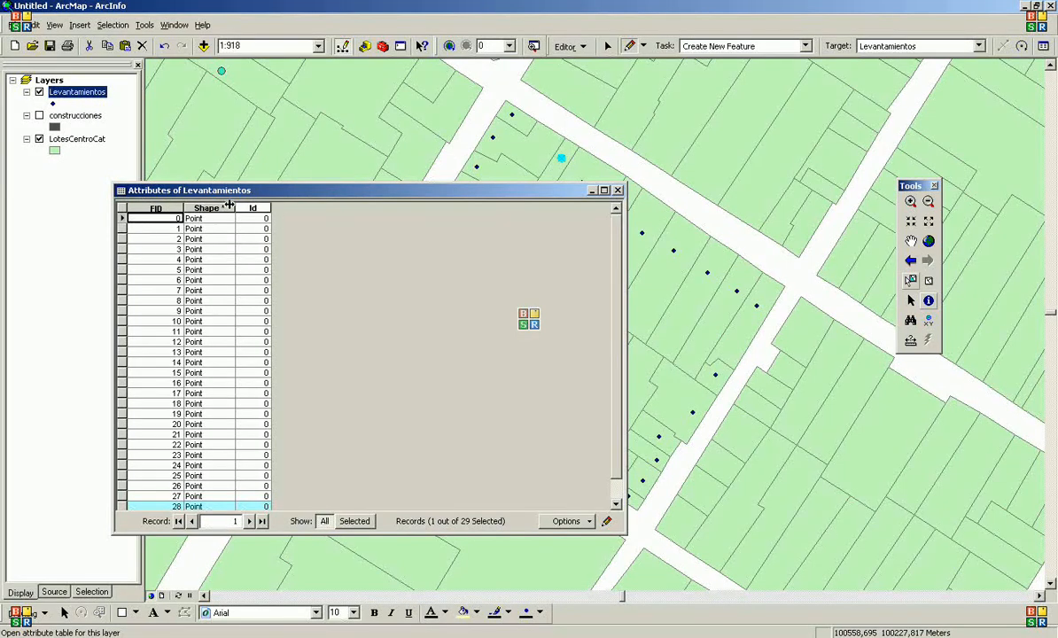
pyautogui.click(168, 209)
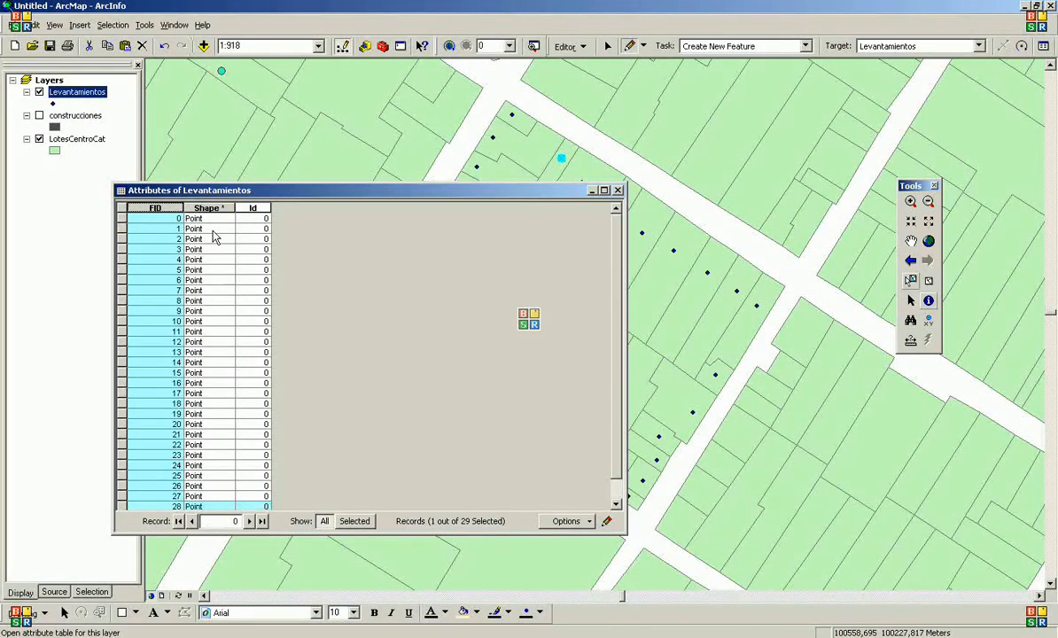
pyautogui.click(211, 209)
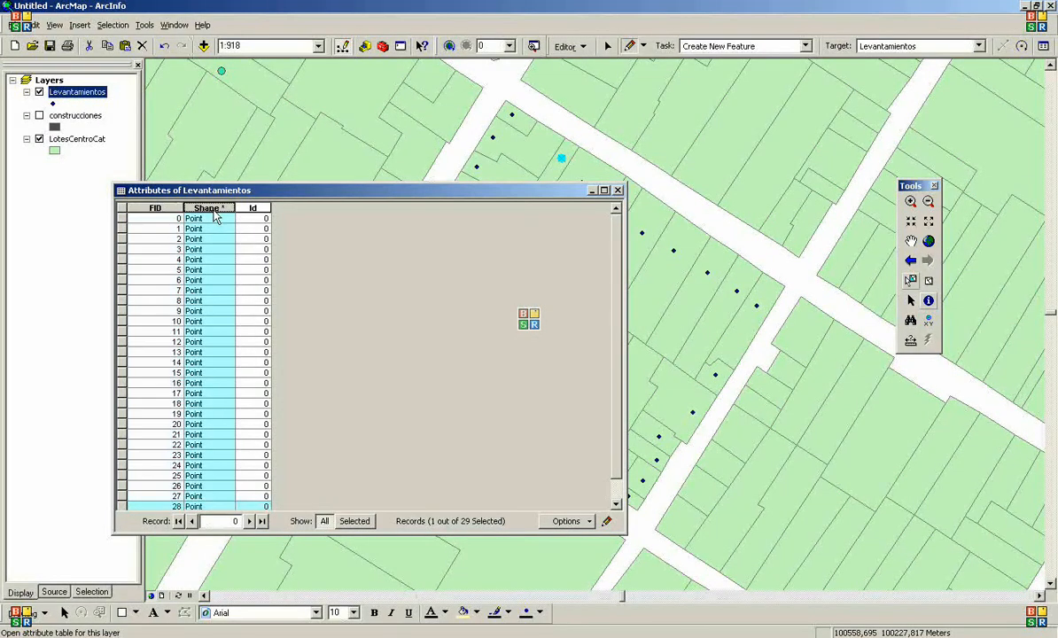
pyautogui.click(251, 210)
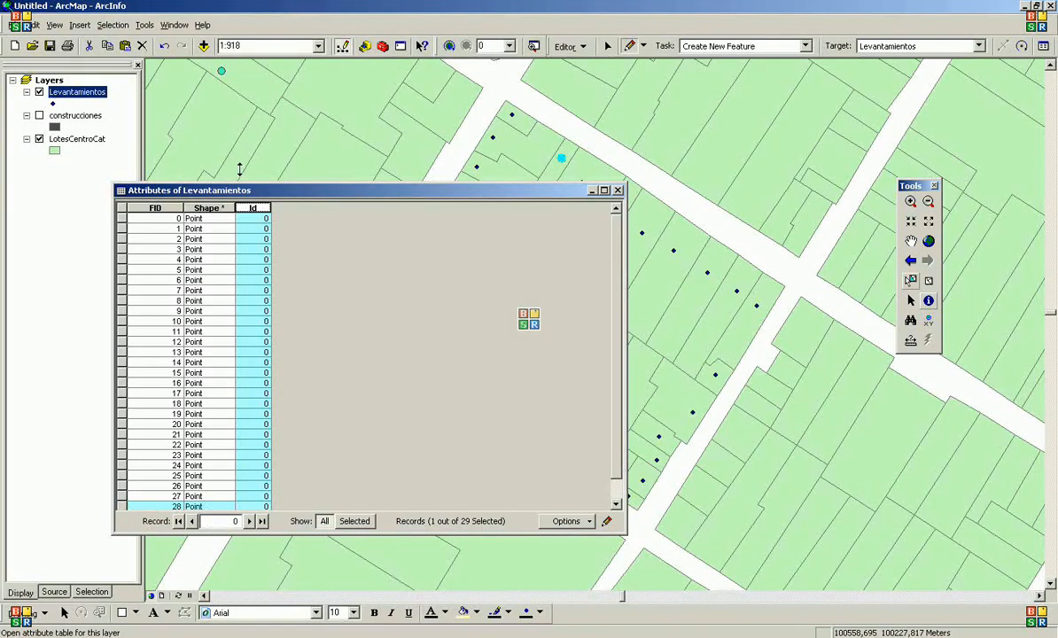
pyautogui.click(592, 191)
pyautogui.click(531, 169)
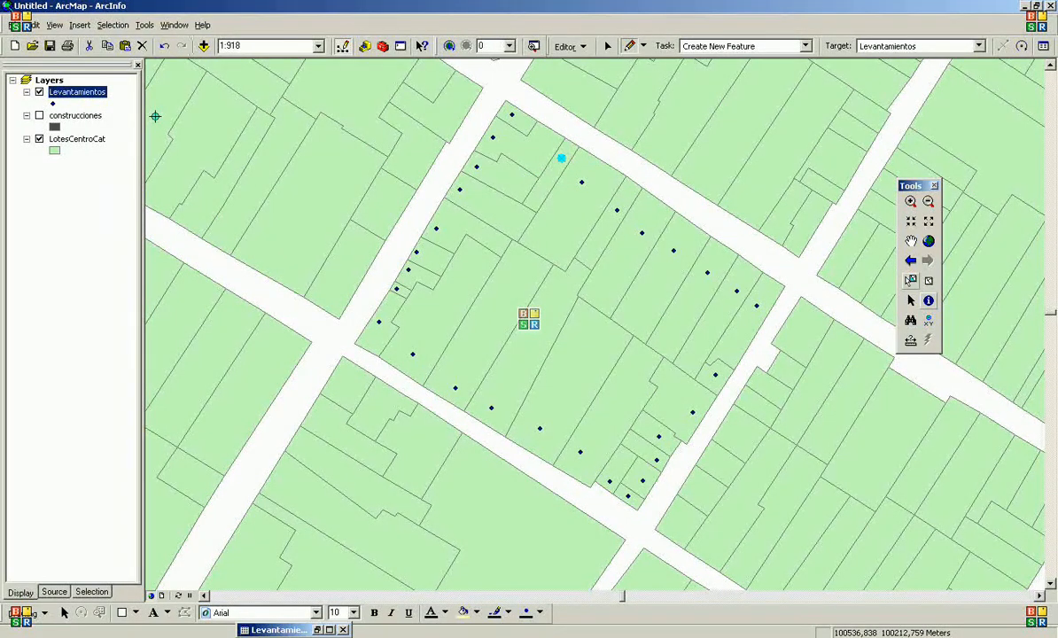
# Step: Add the Levanamientos.txt table from the datos folder to the map
pyautogui.click(204, 46)
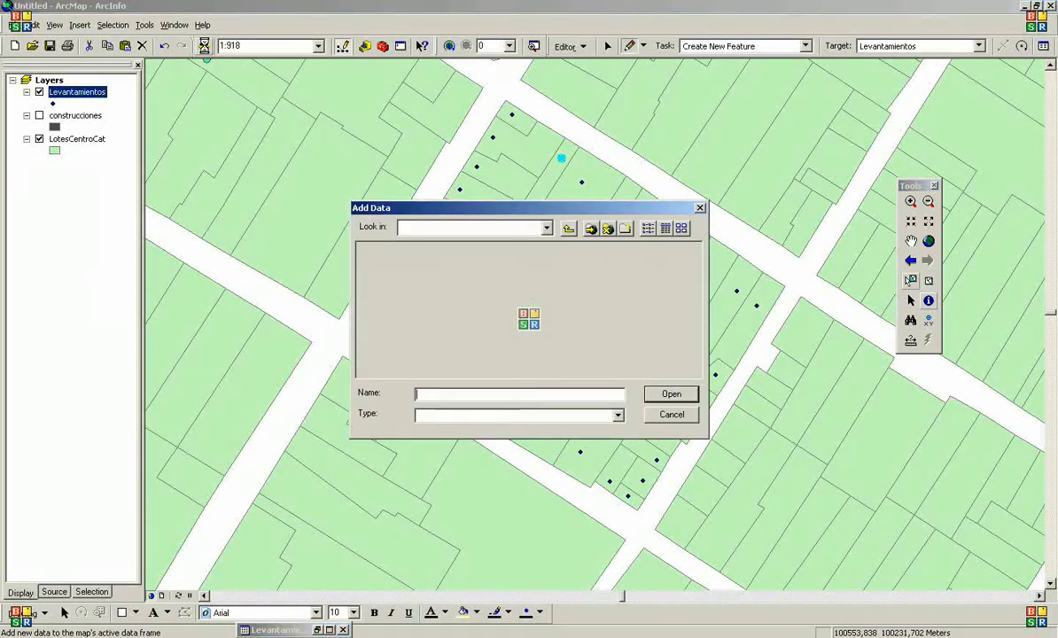
pyautogui.click(568, 229)
pyautogui.click(568, 228)
pyautogui.doubleClick(380, 261)
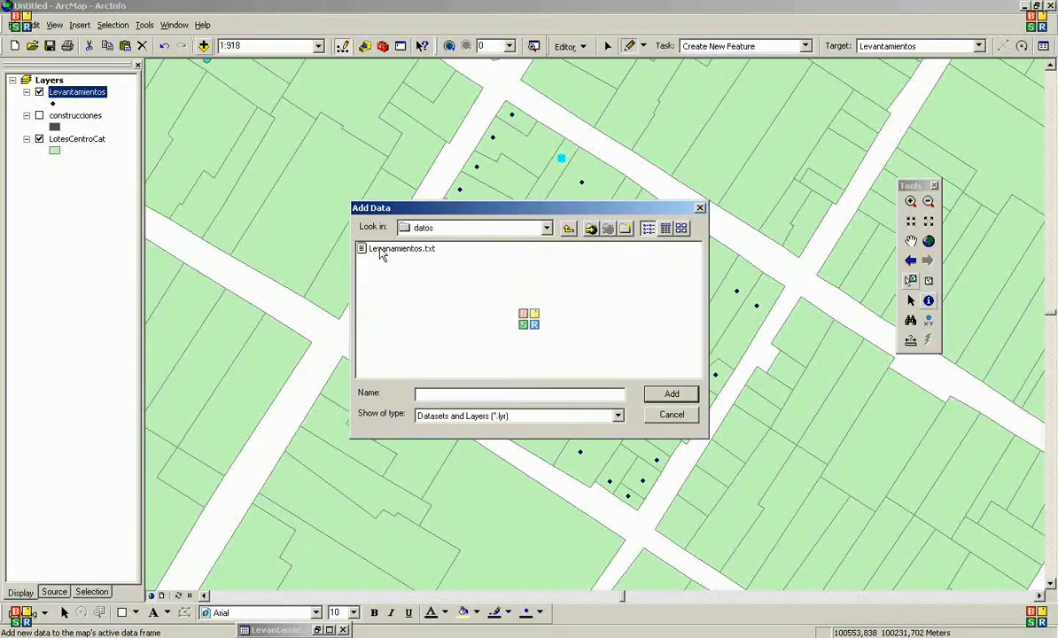
pyautogui.click(383, 253)
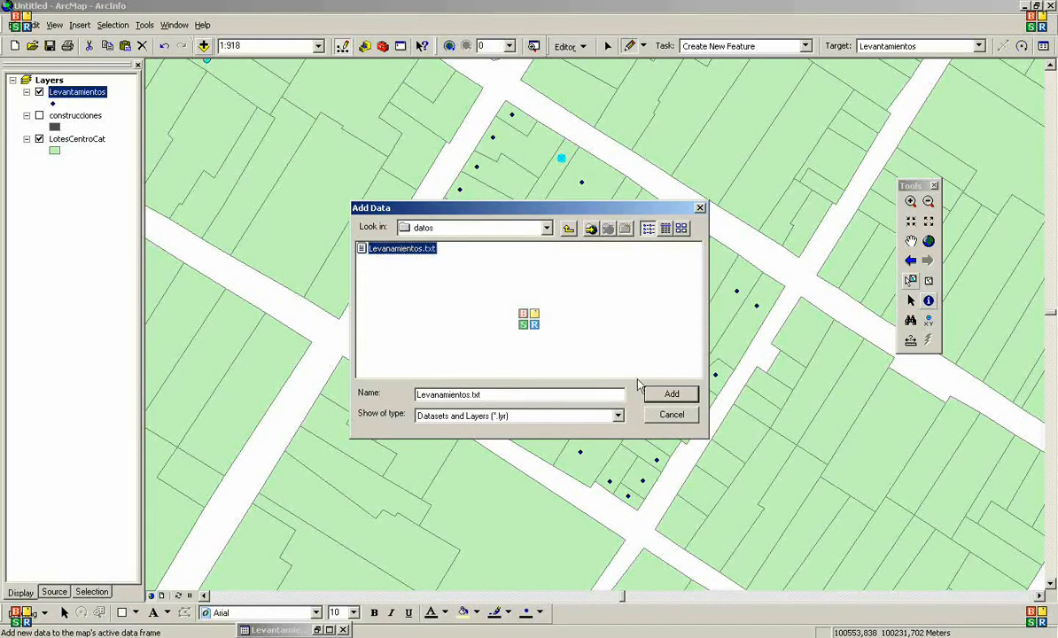
pyautogui.click(683, 399)
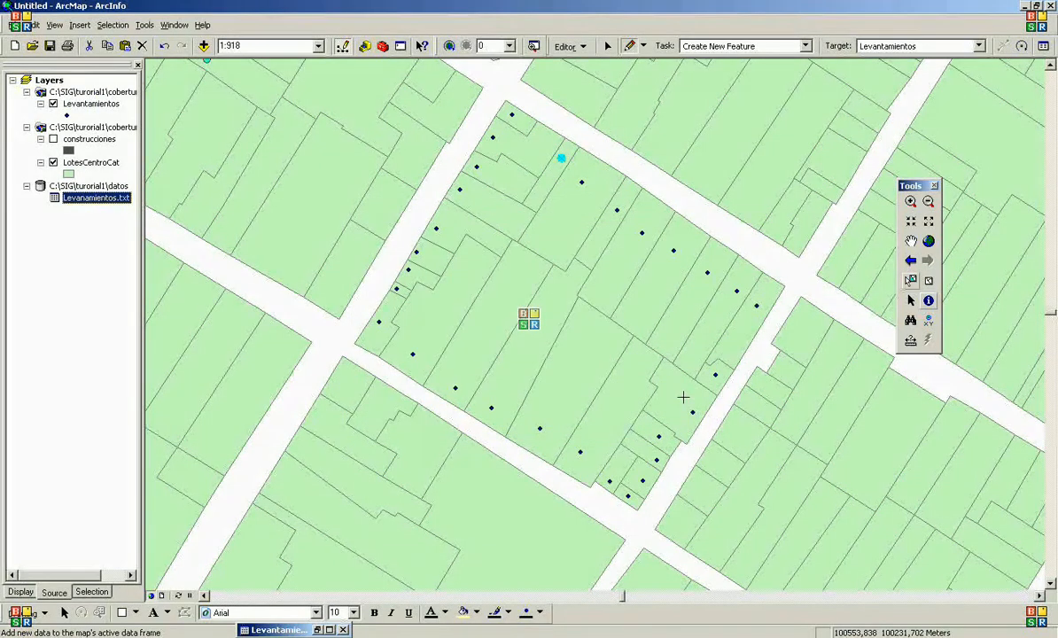
# Step: Examine the records and the Id field of the Levanamientos.txt table, moving it aside to compare with the mapped points, then close it
pyautogui.rightClick(107, 200)
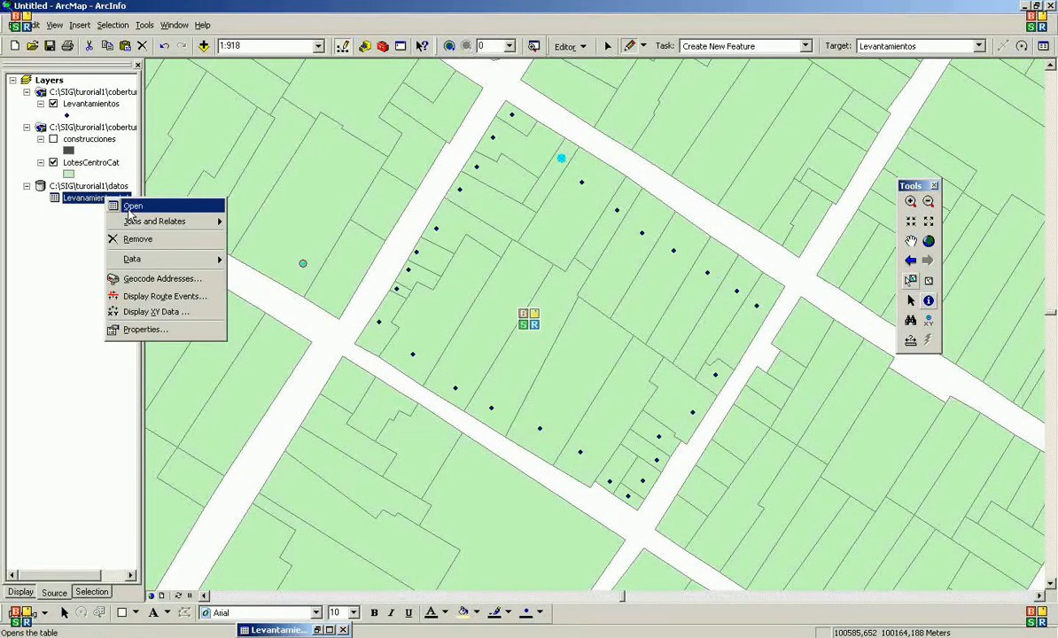
pyautogui.click(131, 207)
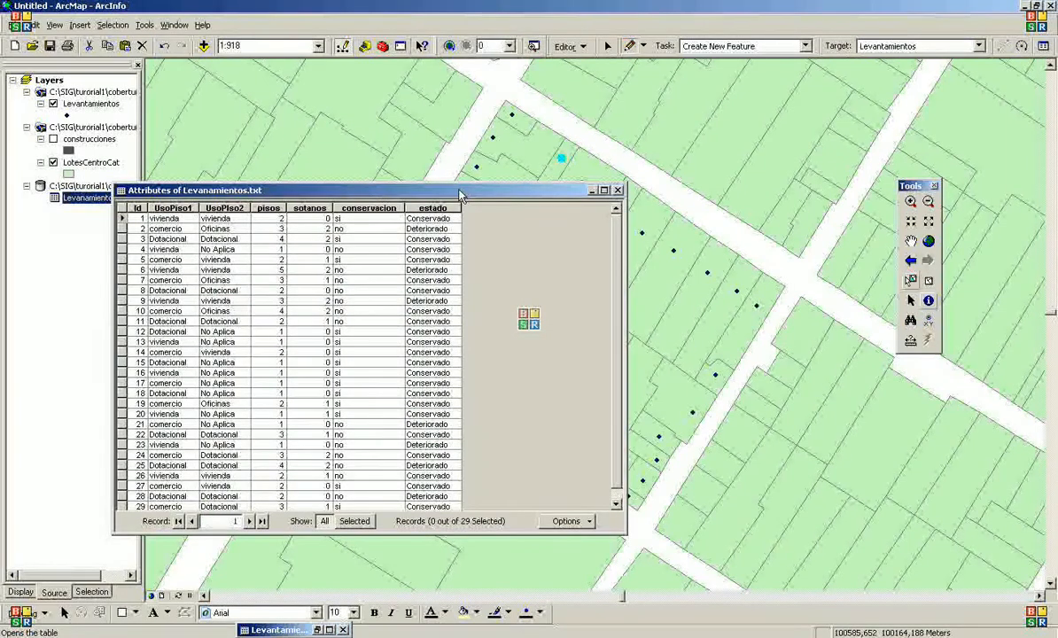
pyautogui.moveTo(460, 190); pyautogui.dragTo(646, 176)
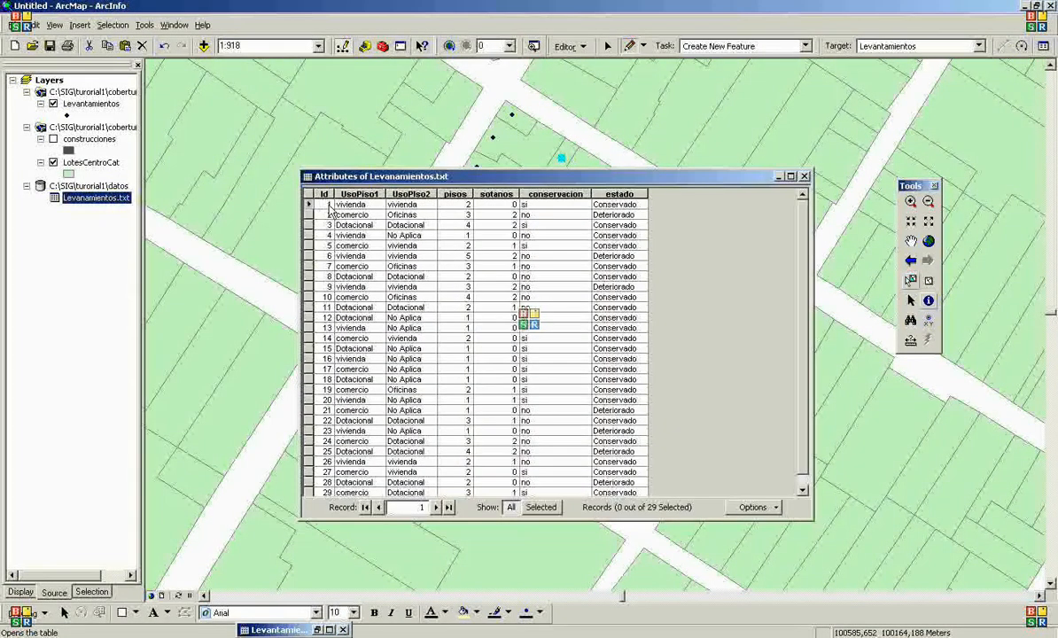
pyautogui.click(309, 215)
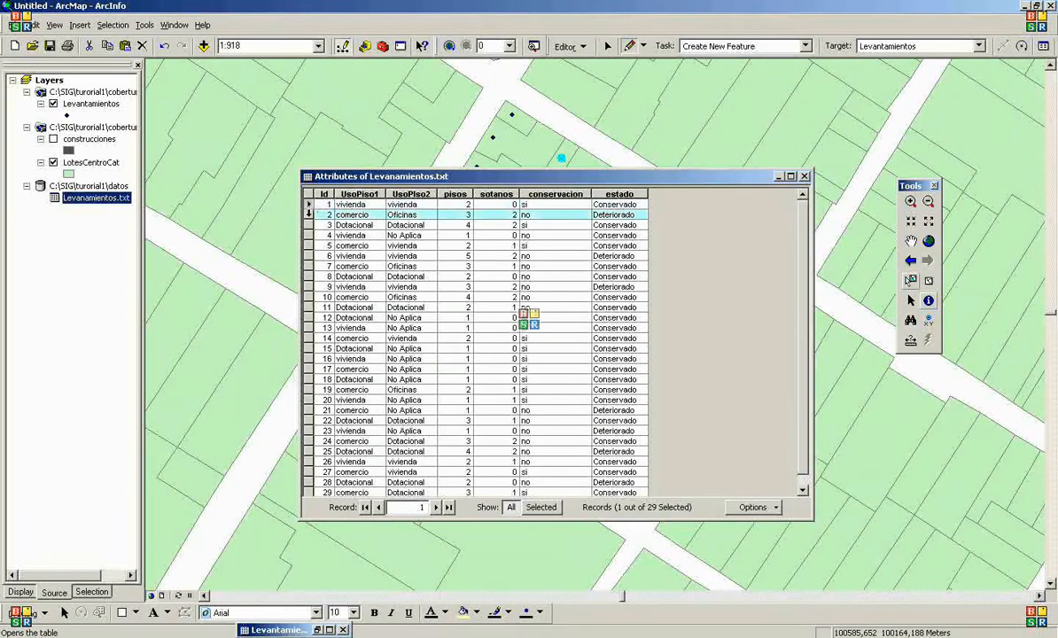
pyautogui.click(324, 194)
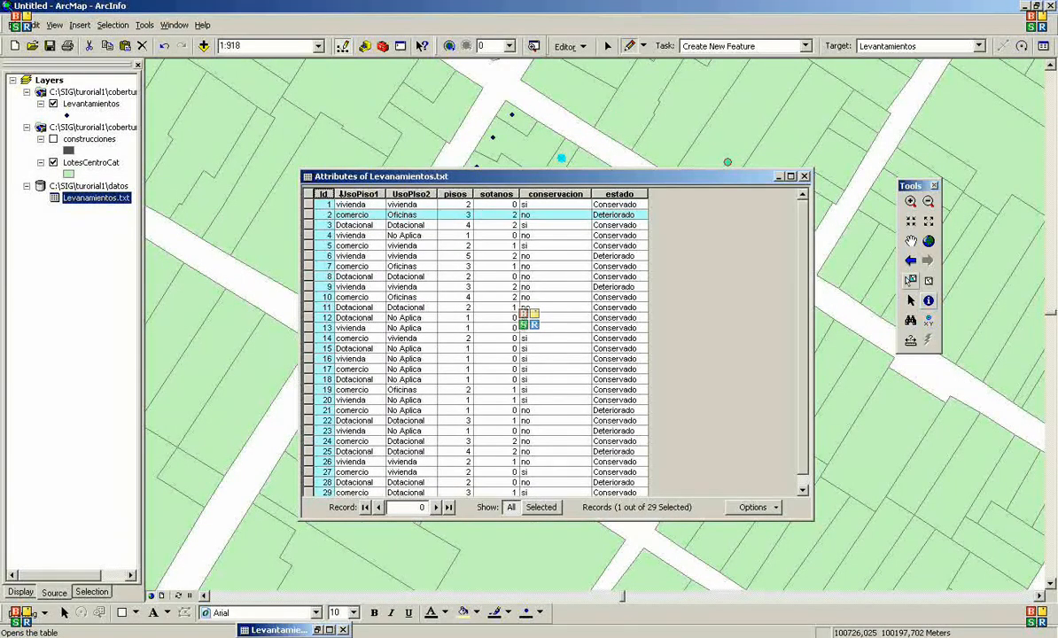
pyautogui.moveTo(370, 177); pyautogui.dragTo(382, 332)
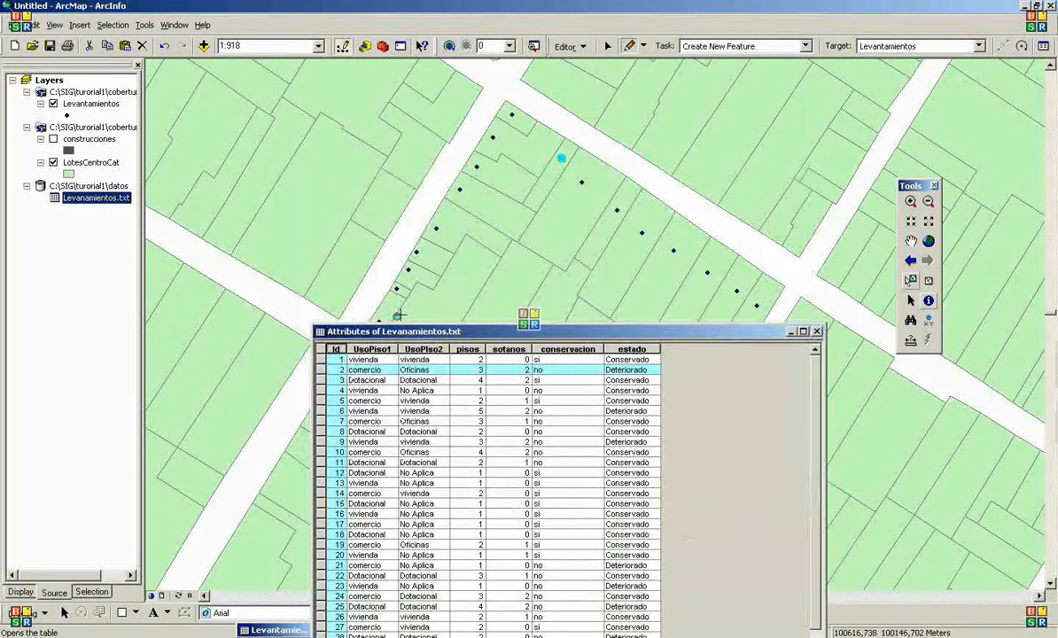
pyautogui.click(817, 332)
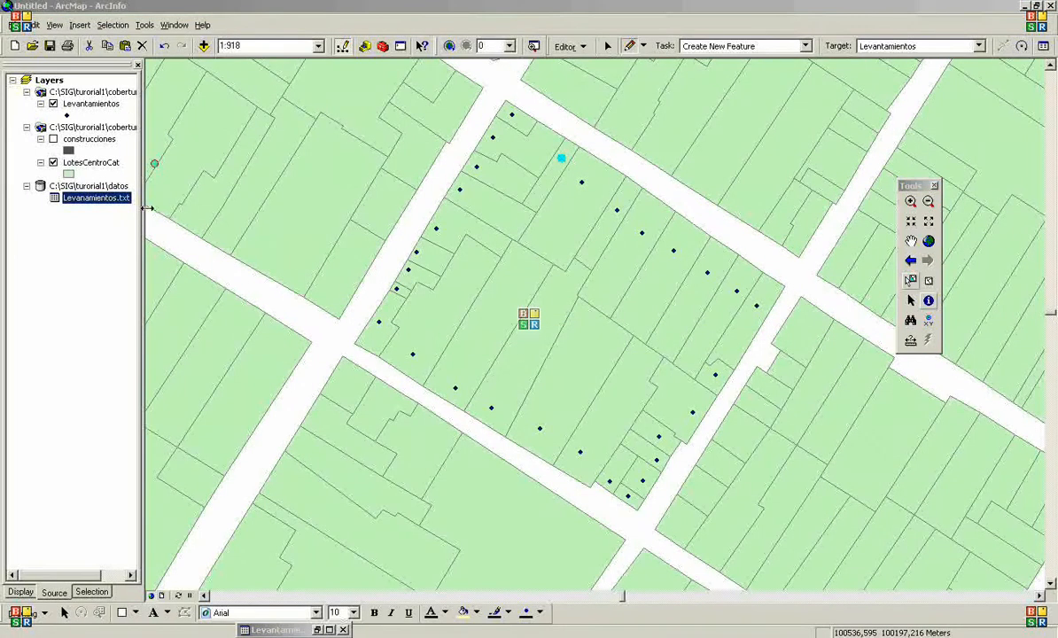
# Step: Clear the feature selection and set the Id of the first record (FID 0) in the Levantamientos attribute table to 1
pyautogui.click(927, 280)
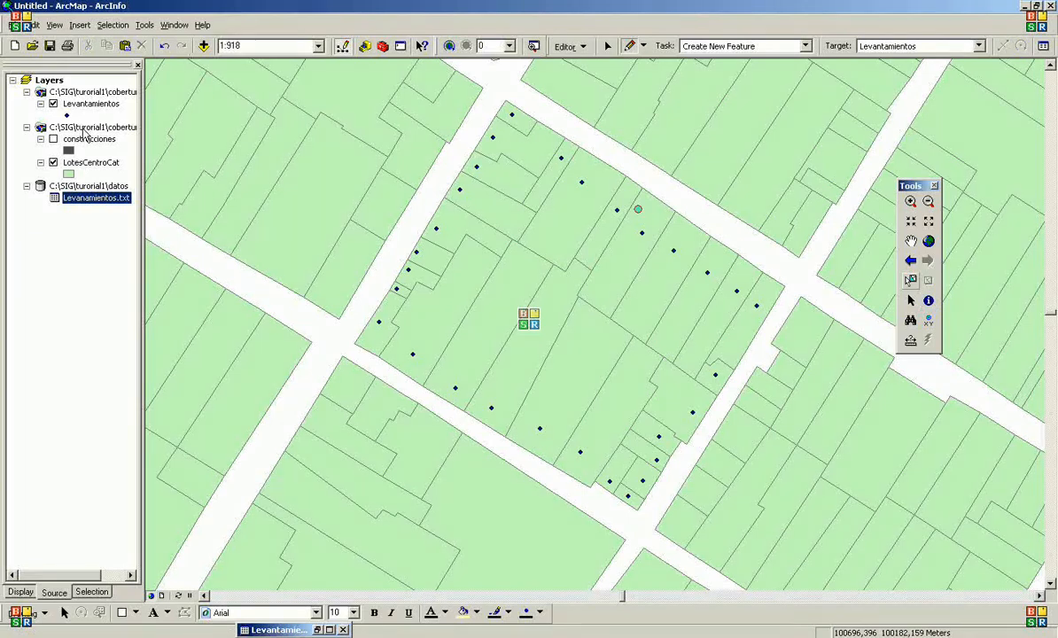
pyautogui.click(89, 105)
pyautogui.rightClick(87, 108)
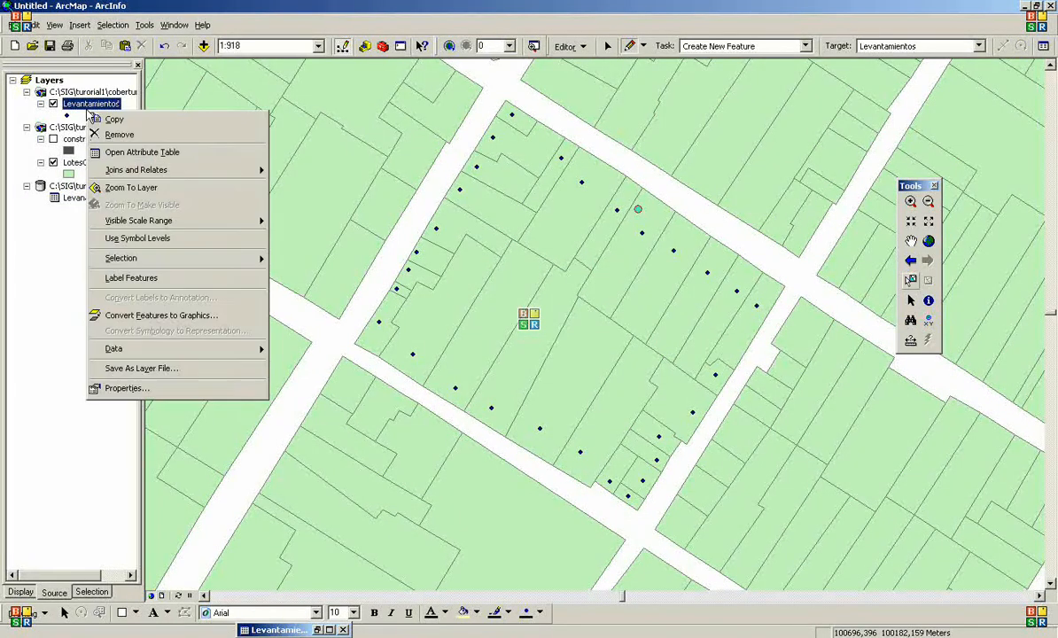
pyautogui.click(119, 158)
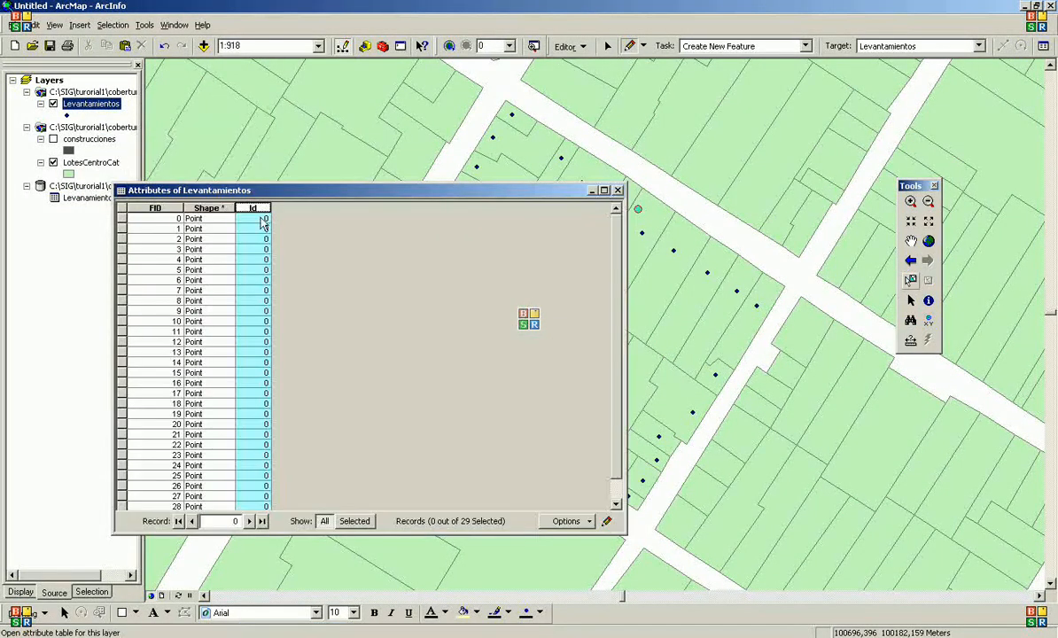
pyautogui.click(255, 218)
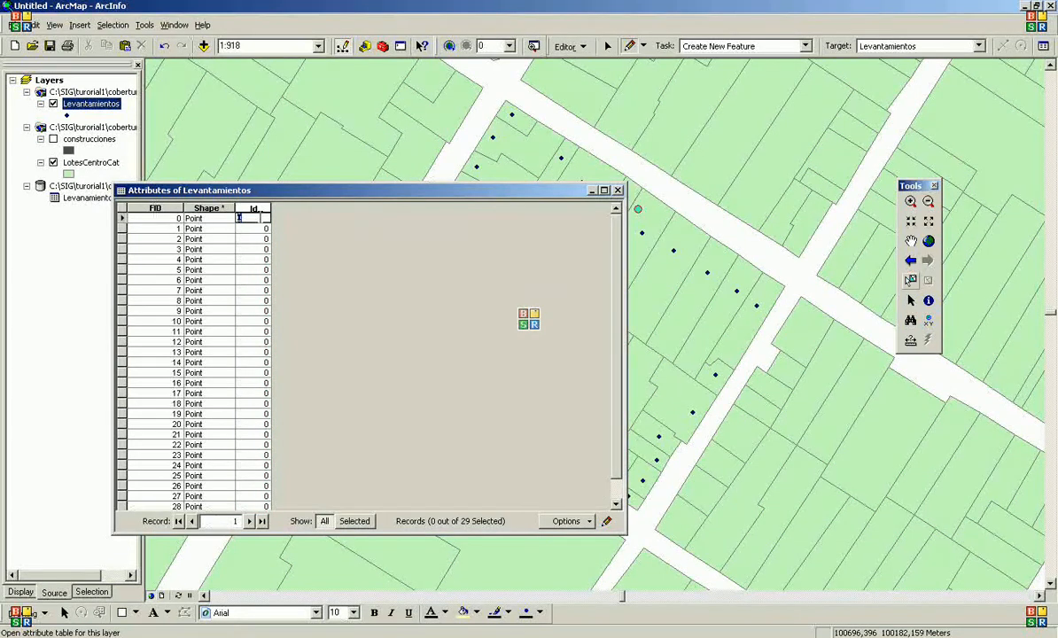
pyautogui.write('1')
pyautogui.press('Return')
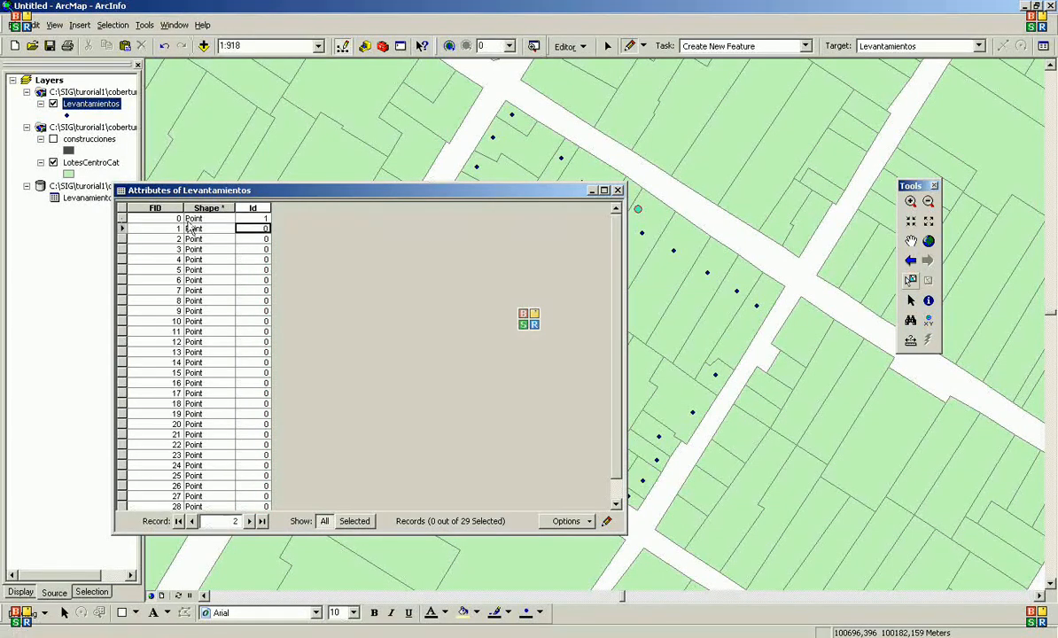
# Step: Set the Id of the second record (FID 1) in the Levantamientos attribute table to 2
pyautogui.click(260, 229)
pyautogui.press('BackSpace')
pyautogui.write('2')
pyautogui.press('Return')
# Step: Calculate the Id field for all Levantamientos records as [FID]+1, check the numbering down to the last record, and close the table
pyautogui.click(254, 208)
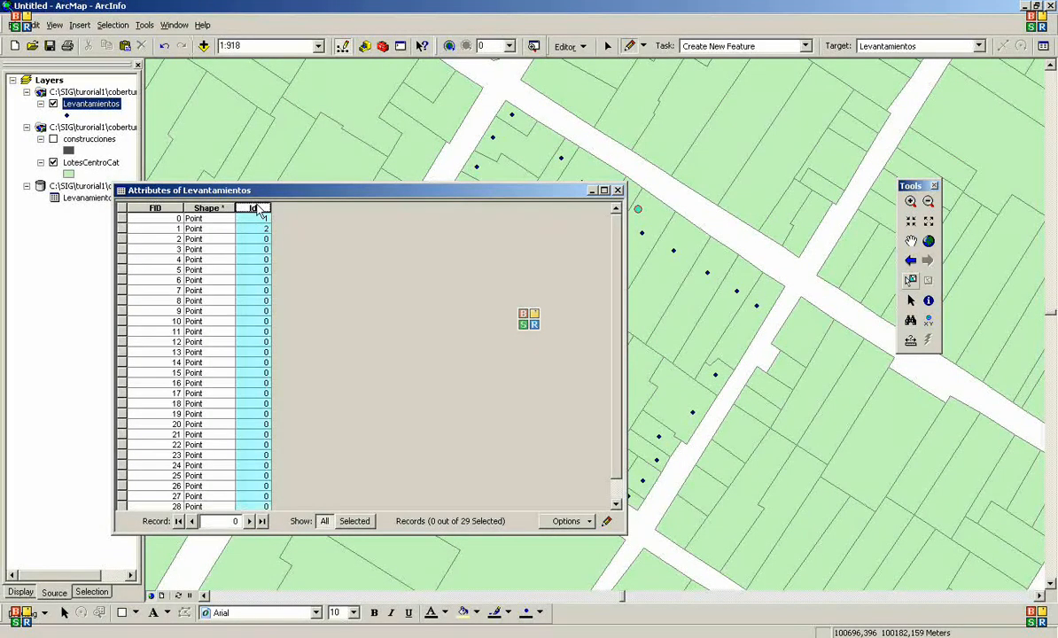
pyautogui.rightClick(258, 213)
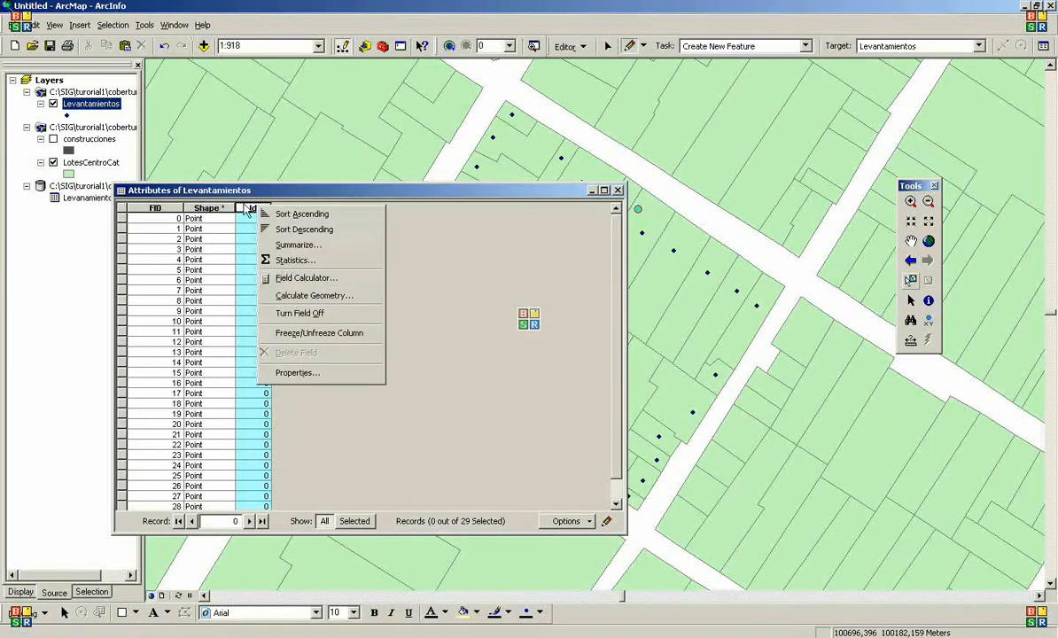
pyautogui.click(287, 281)
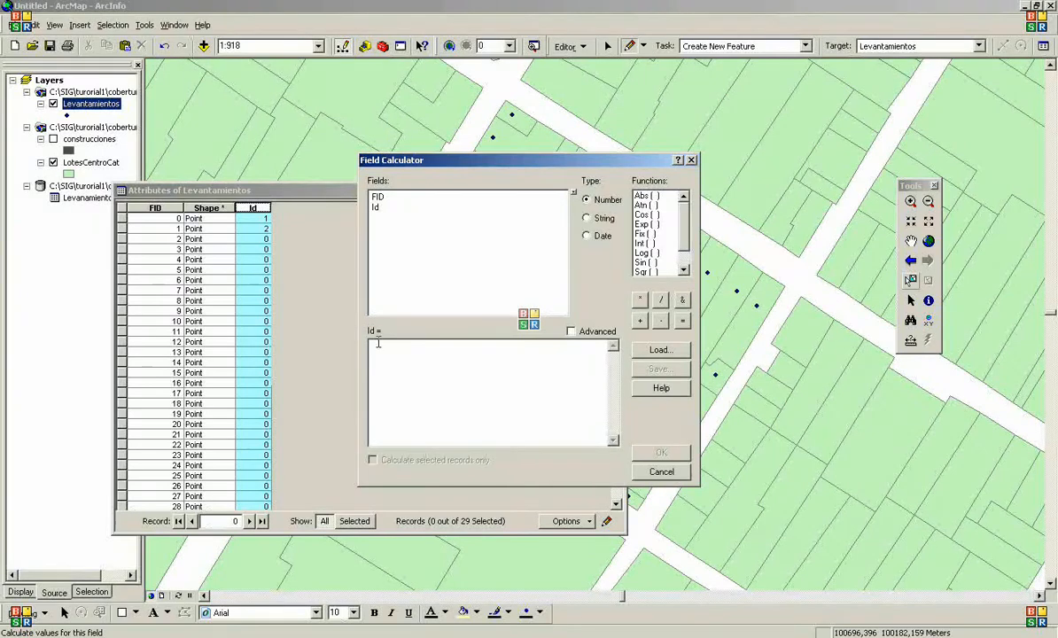
pyautogui.doubleClick(379, 198)
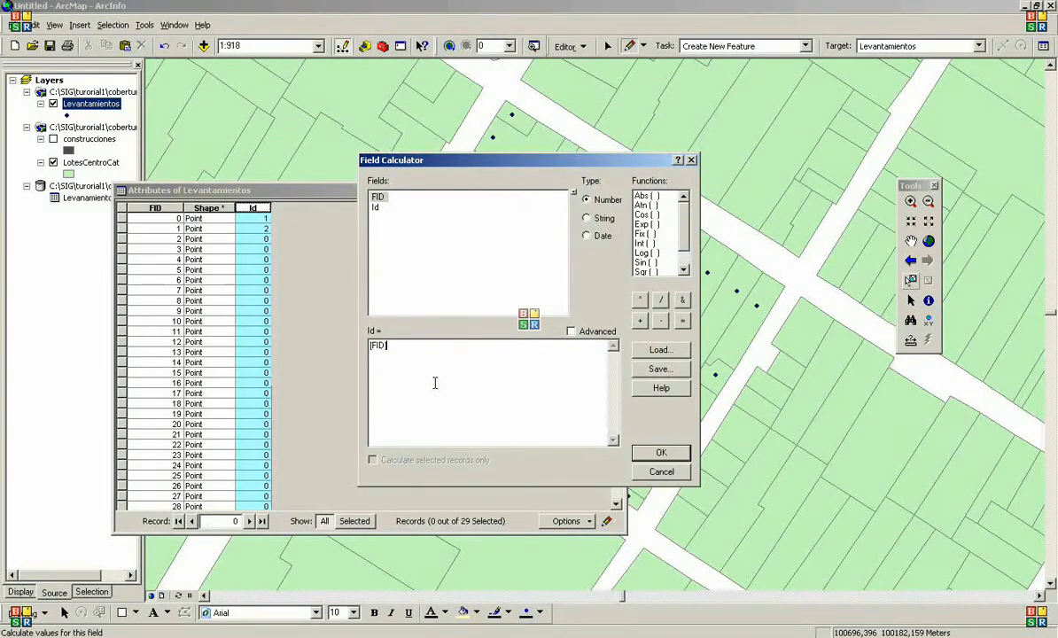
pyautogui.write('+1')
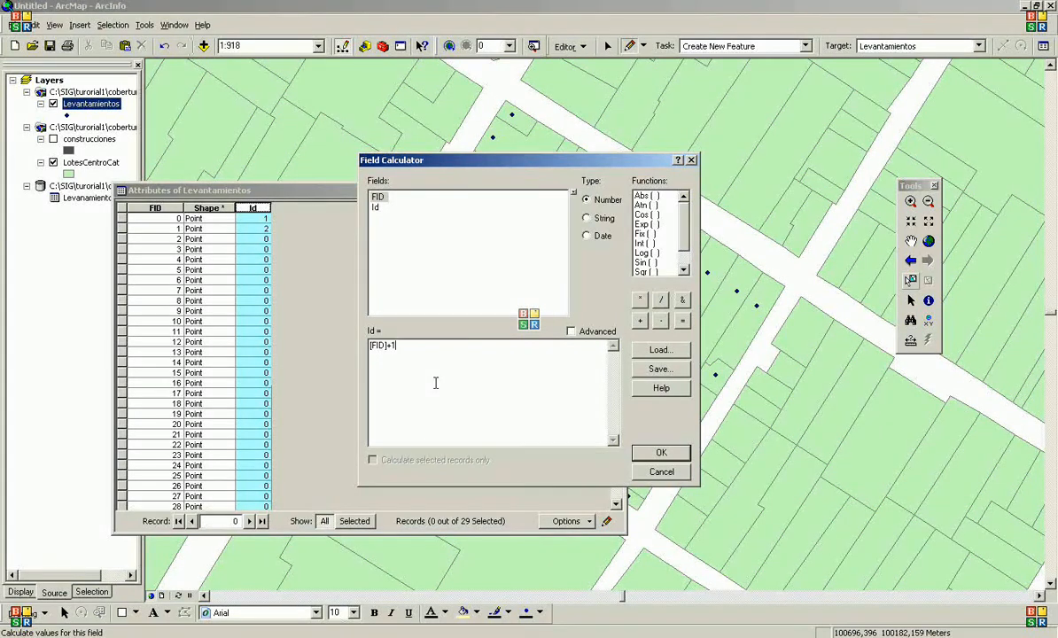
pyautogui.click(660, 454)
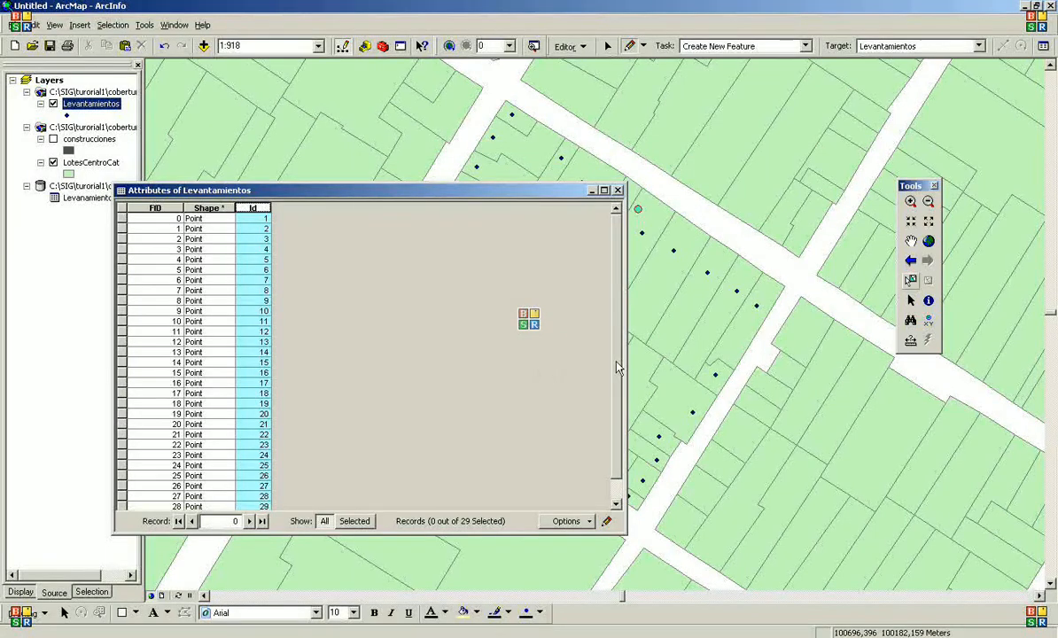
pyautogui.scroll(-1, 618, 426)
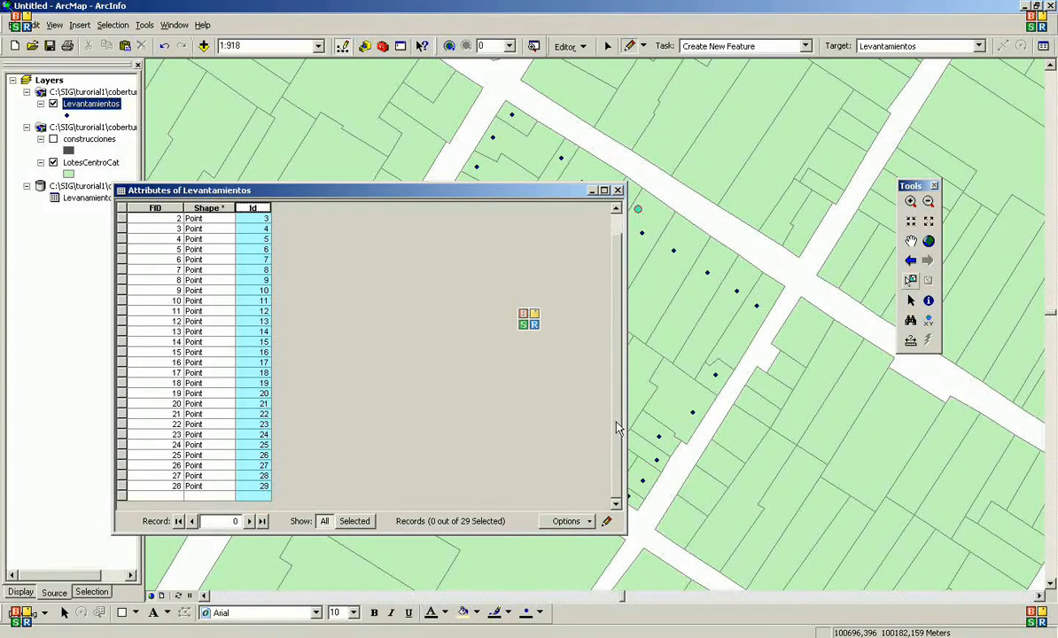
pyautogui.click(619, 191)
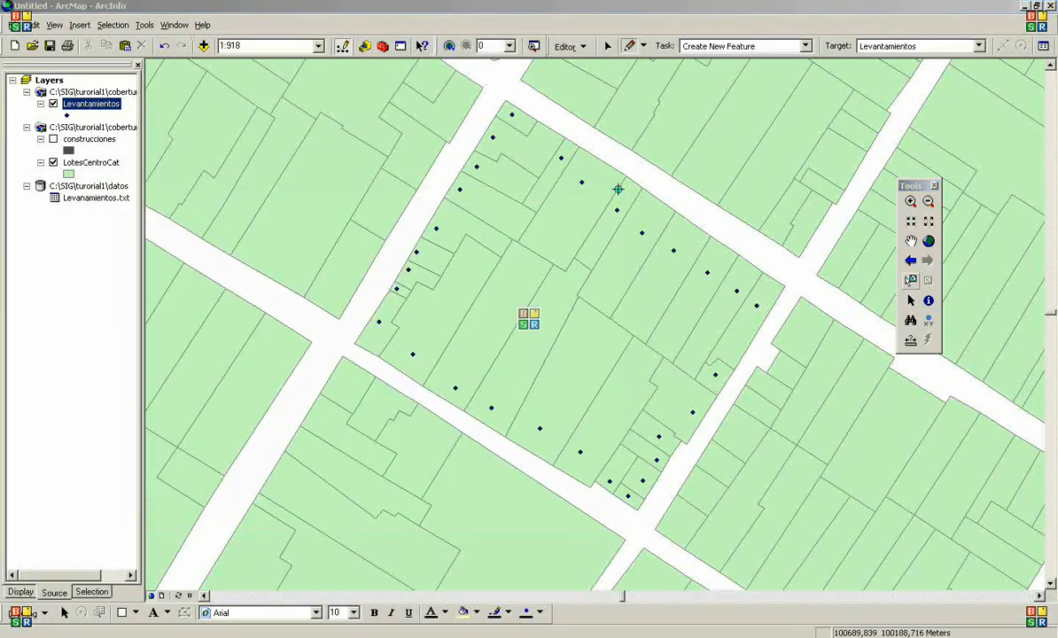
# Step: Save the edits to the Levantamientos layer and stop the editing session
pyautogui.rightClick(110, 110)
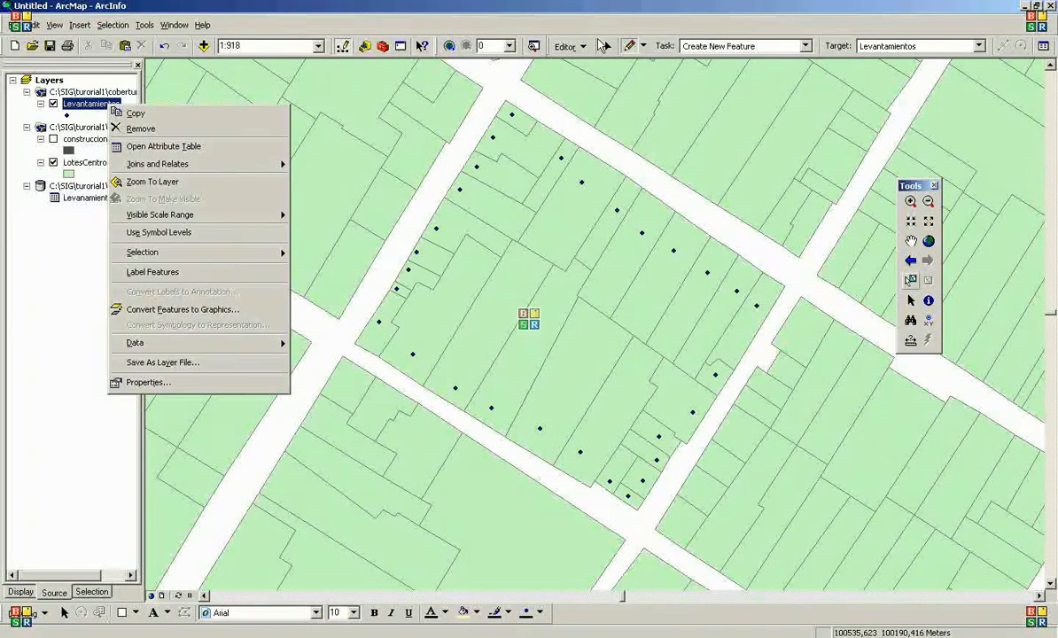
pyautogui.click(578, 46)
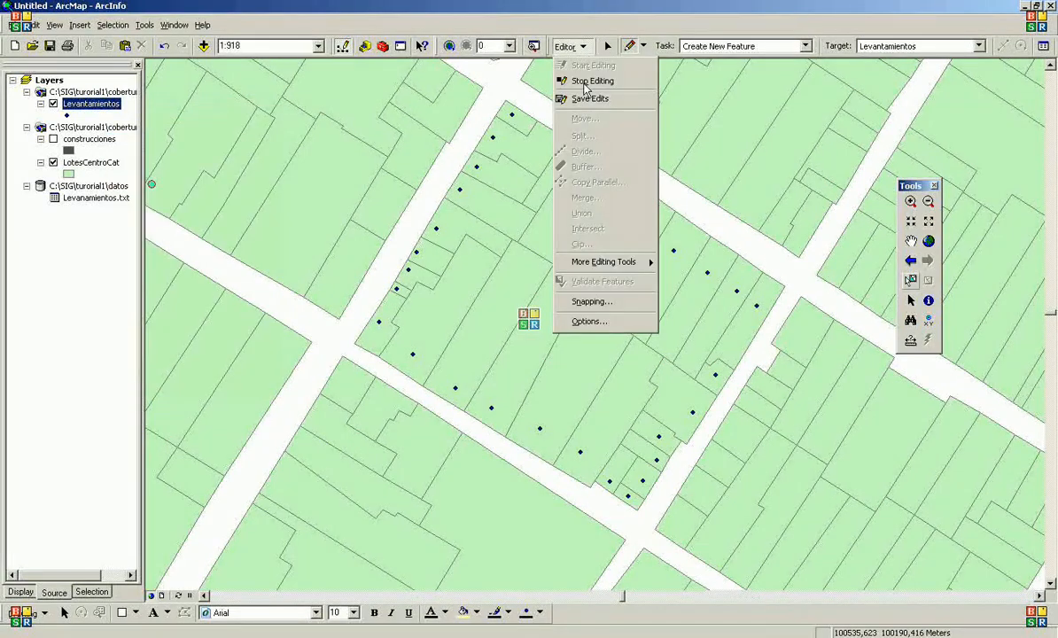
pyautogui.click(584, 99)
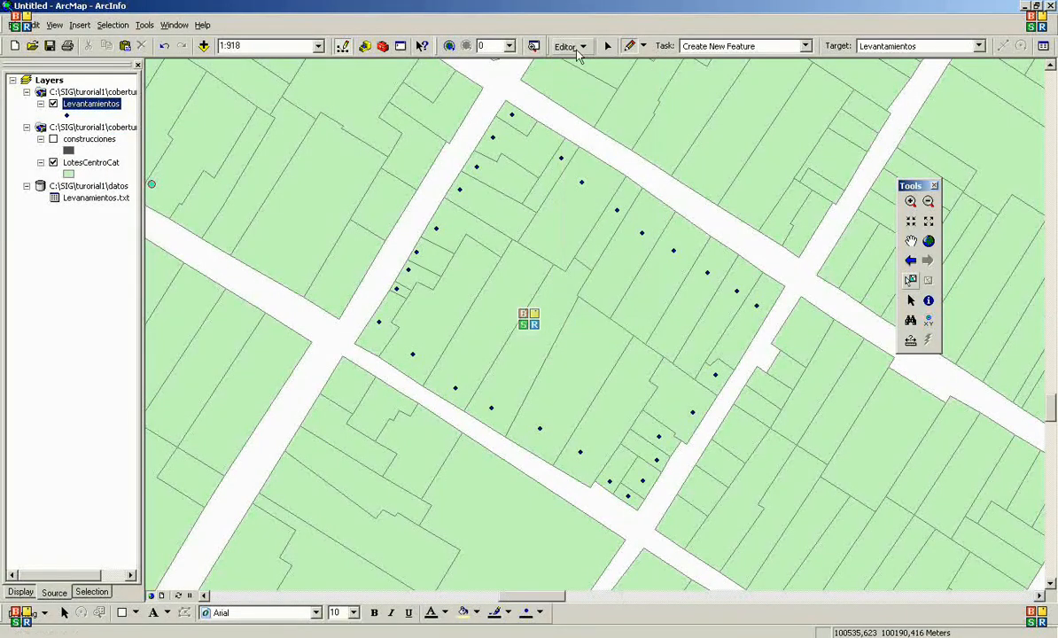
pyautogui.click(576, 49)
pyautogui.click(579, 81)
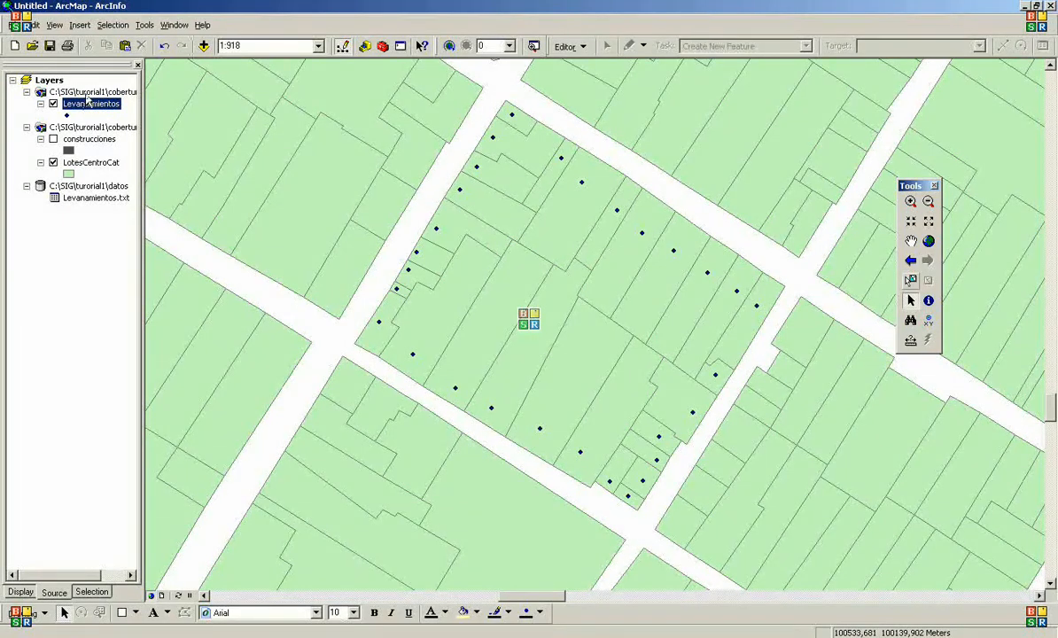
# Step: Select by location the LotesCentroCat features that intersect the Levantamientos points
pyautogui.click(113, 26)
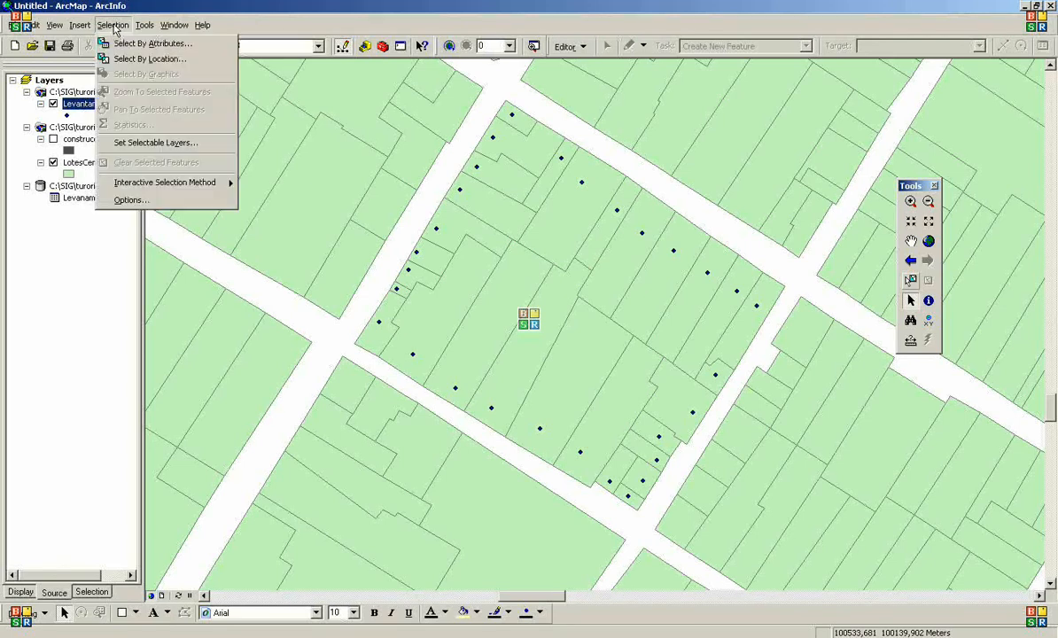
pyautogui.click(156, 59)
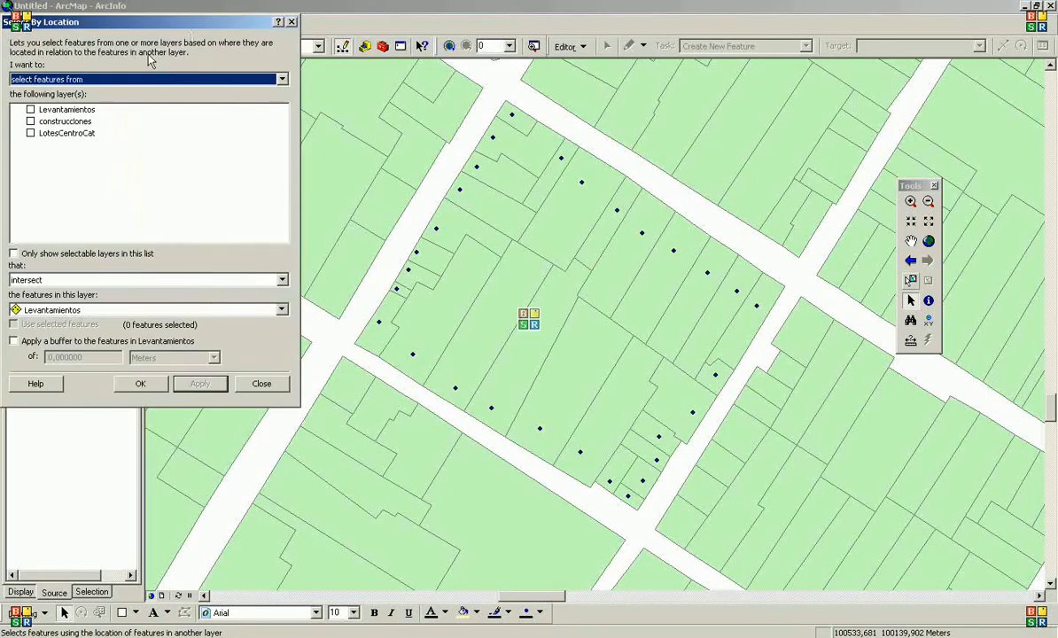
pyautogui.moveTo(130, 25); pyautogui.dragTo(257, 110)
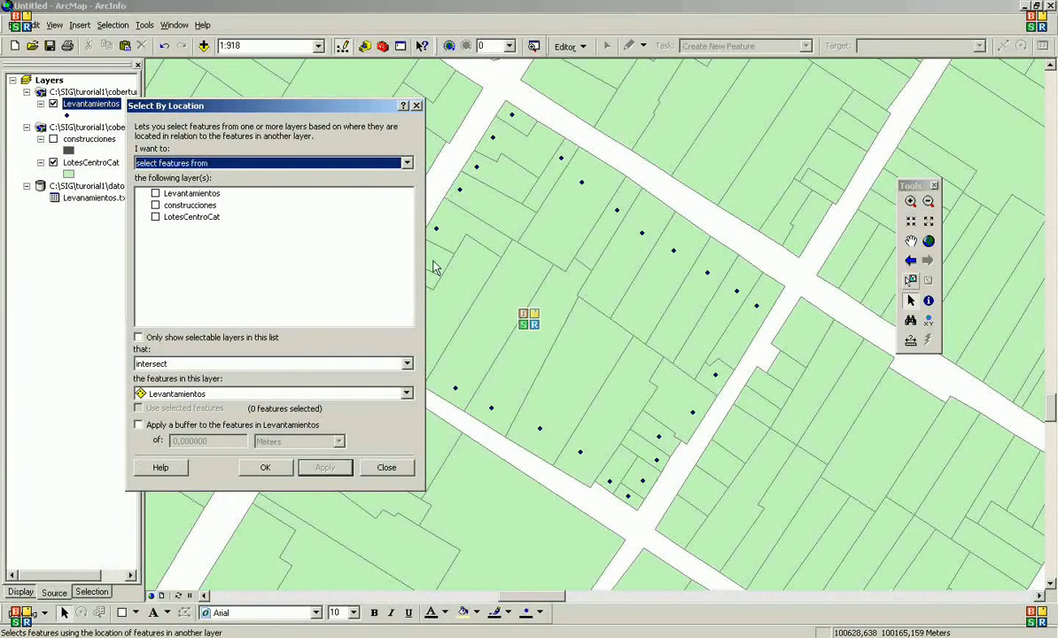
pyautogui.click(156, 194)
pyautogui.click(156, 193)
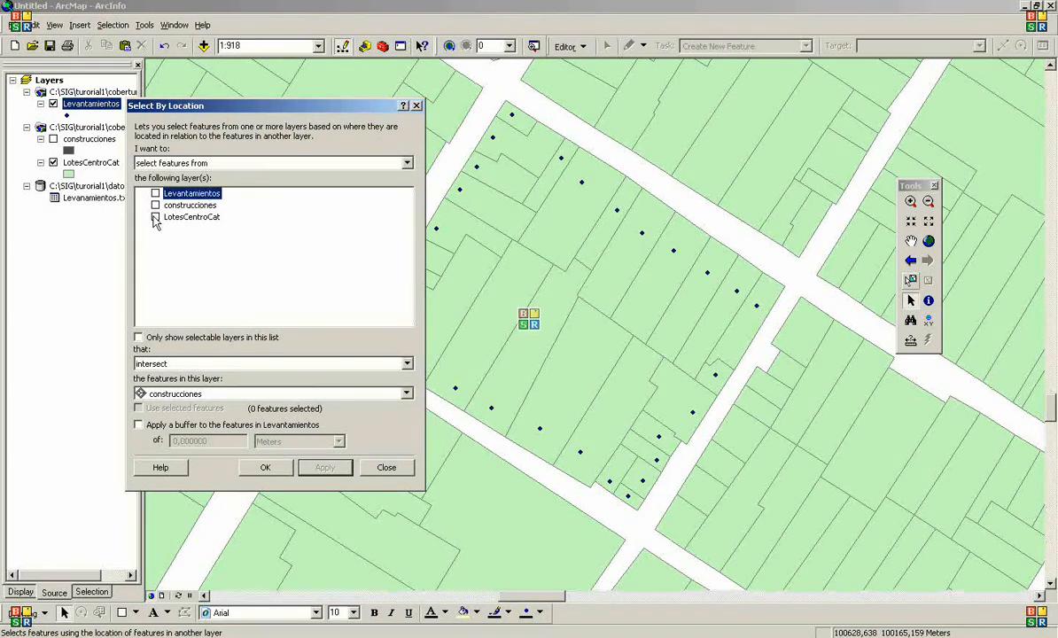
pyautogui.click(155, 218)
pyautogui.click(175, 397)
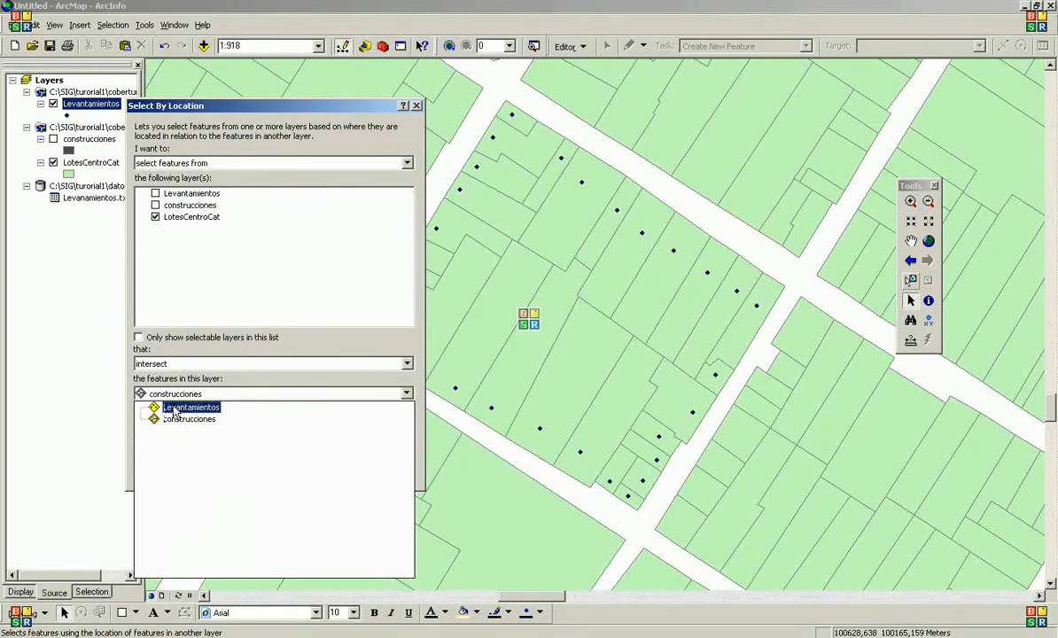
pyautogui.click(176, 409)
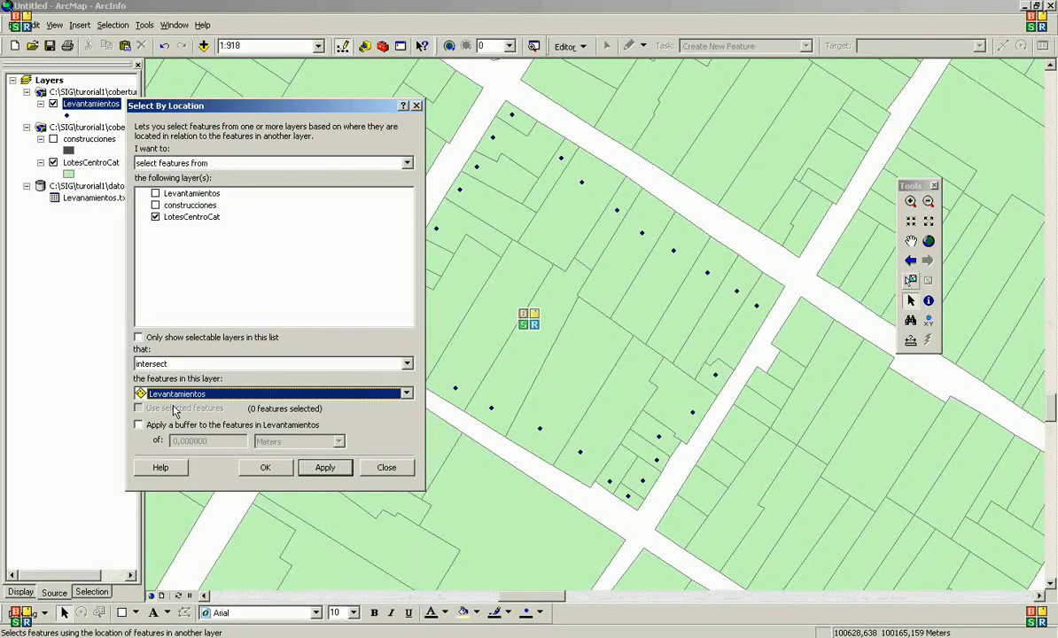
pyautogui.click(265, 469)
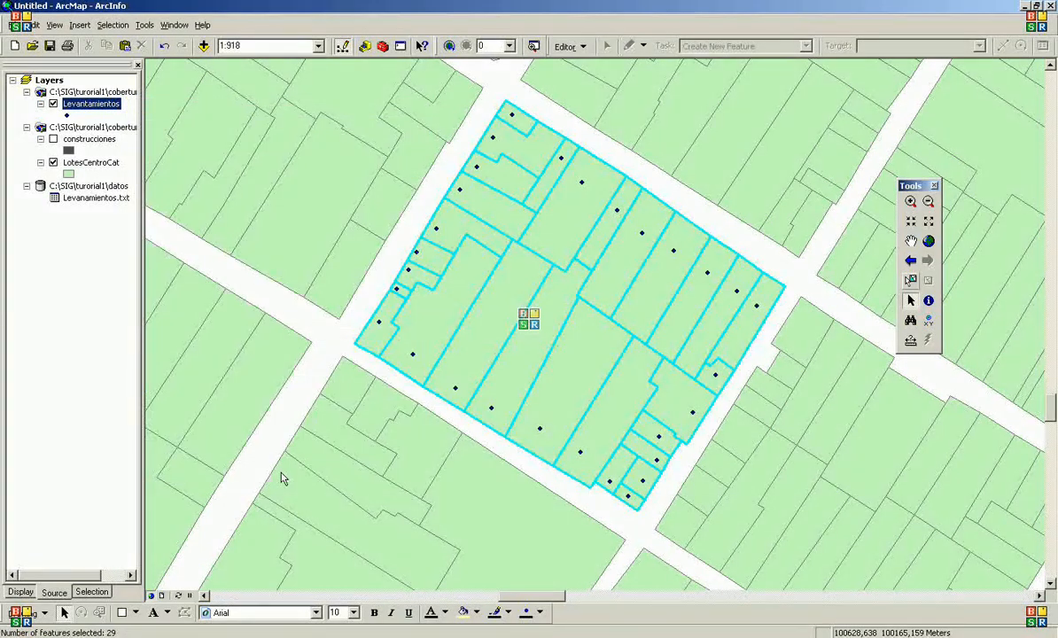
# Step: Create a new layer from the selected LotesCentroCat features
pyautogui.rightClick(84, 165)
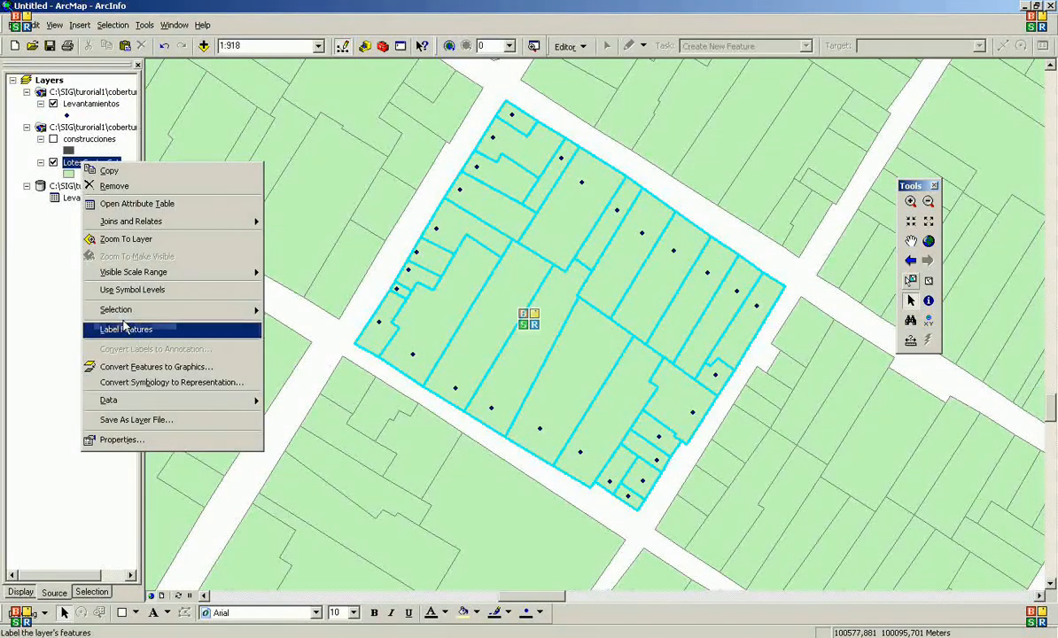
pyautogui.moveTo(124, 310)
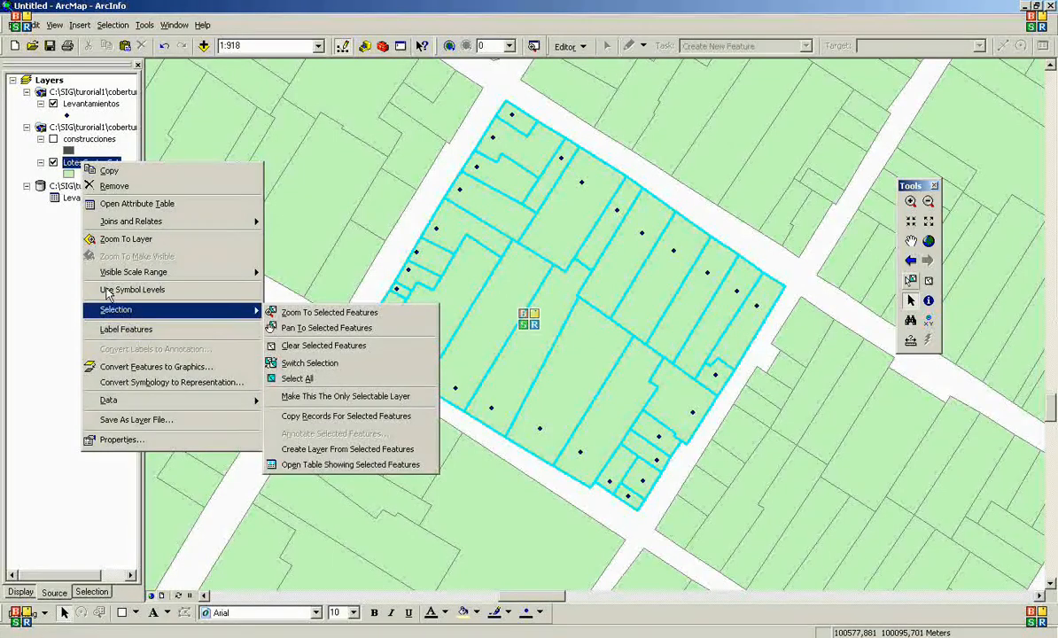
pyautogui.rightClick(67, 163)
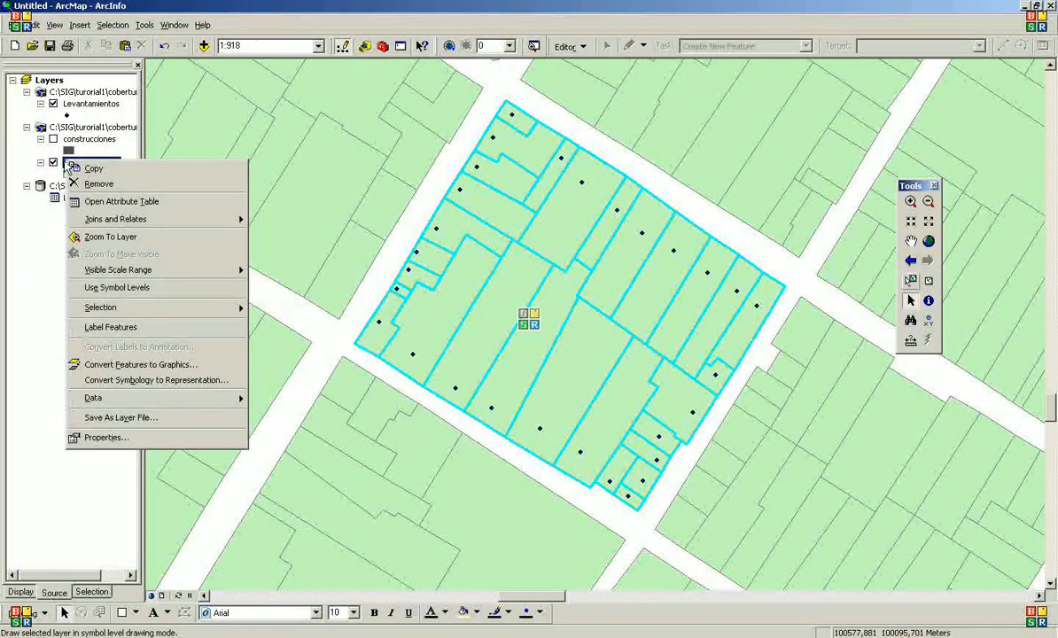
pyautogui.click(75, 163)
pyautogui.rightClick(84, 163)
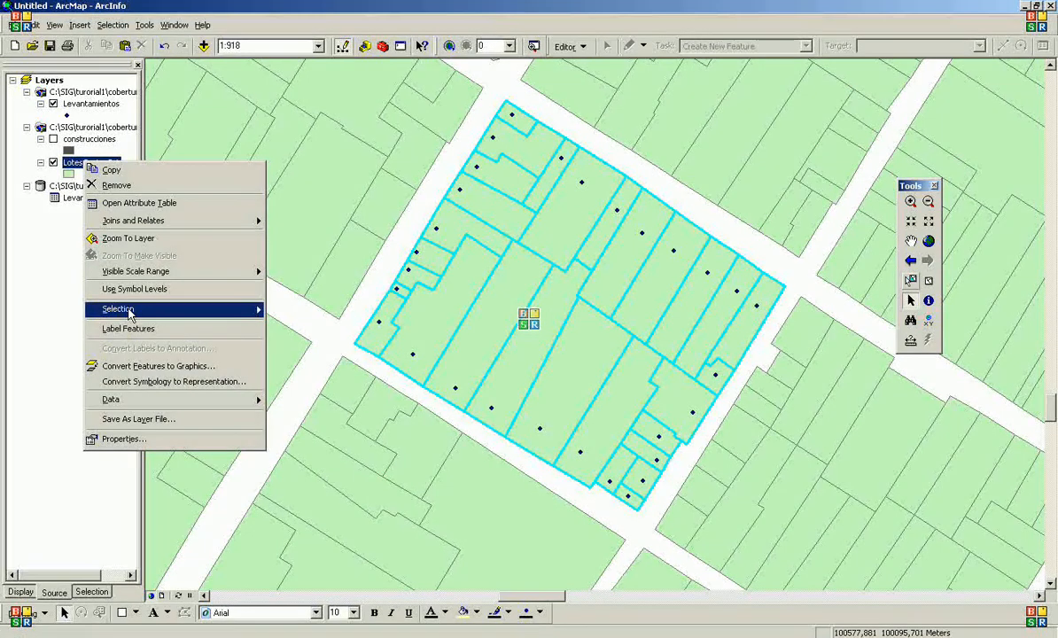
pyautogui.moveTo(130, 316)
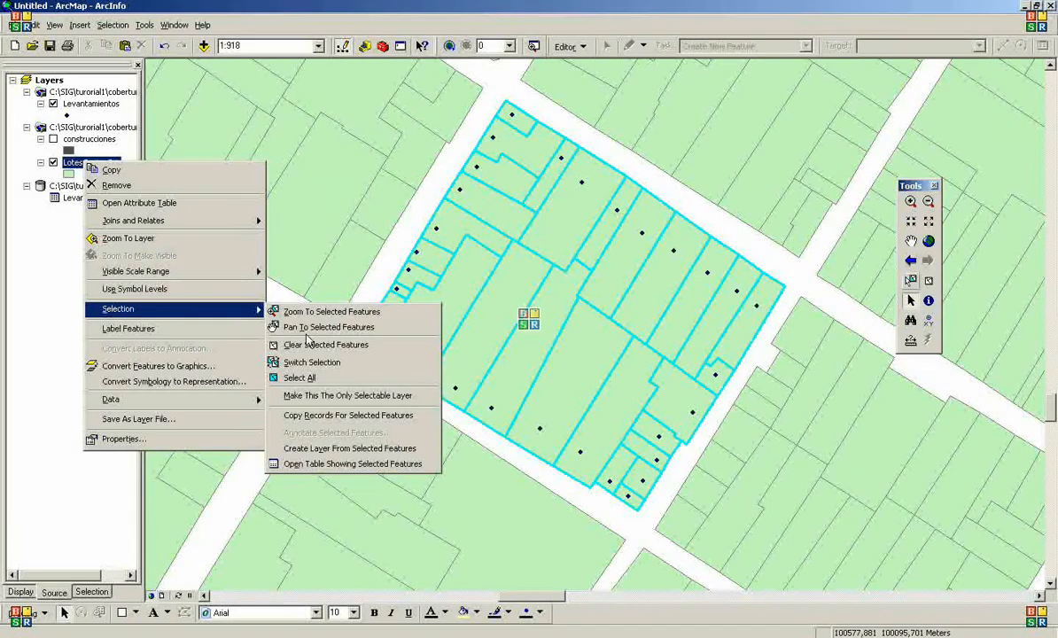
pyautogui.click(306, 453)
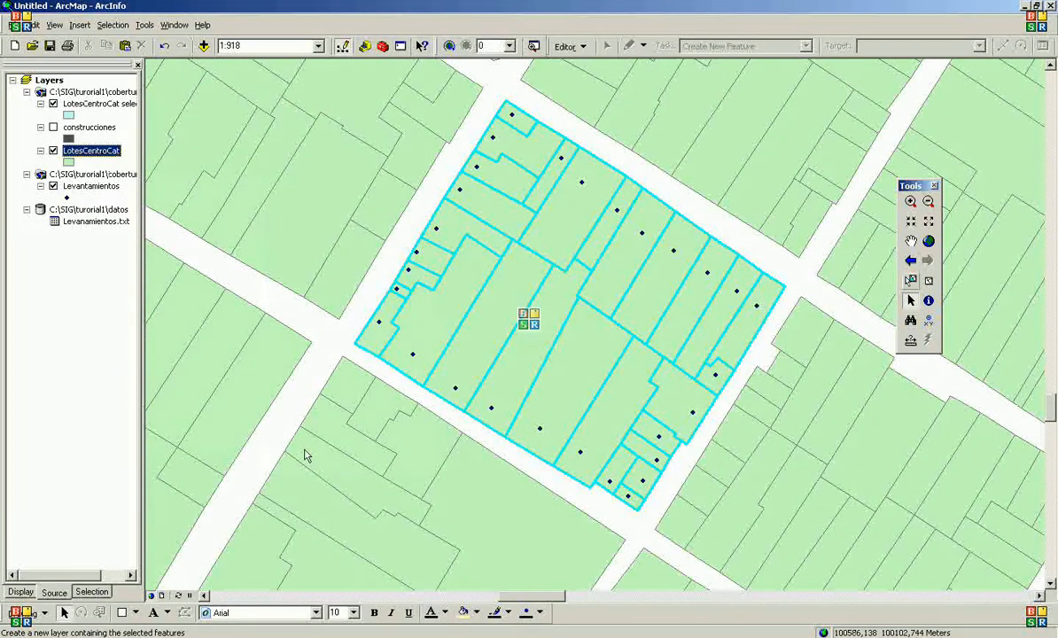
# Step: Hide the original LotesCentroCat layer and move Levantamientos above the LotesCentroCat selection layer in the drawing order
pyautogui.click(69, 113)
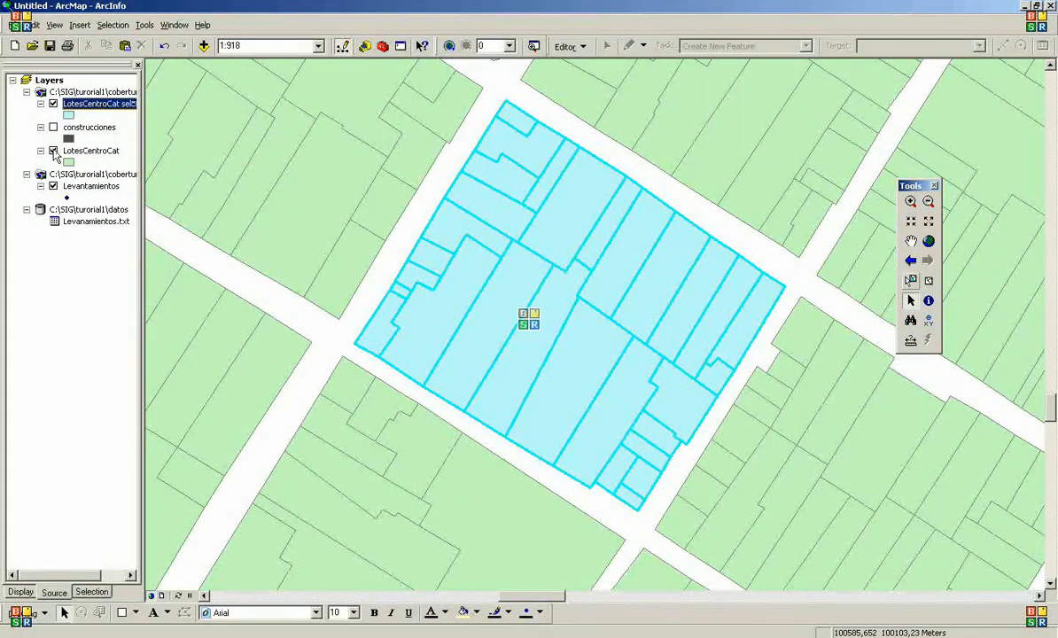
pyautogui.click(54, 152)
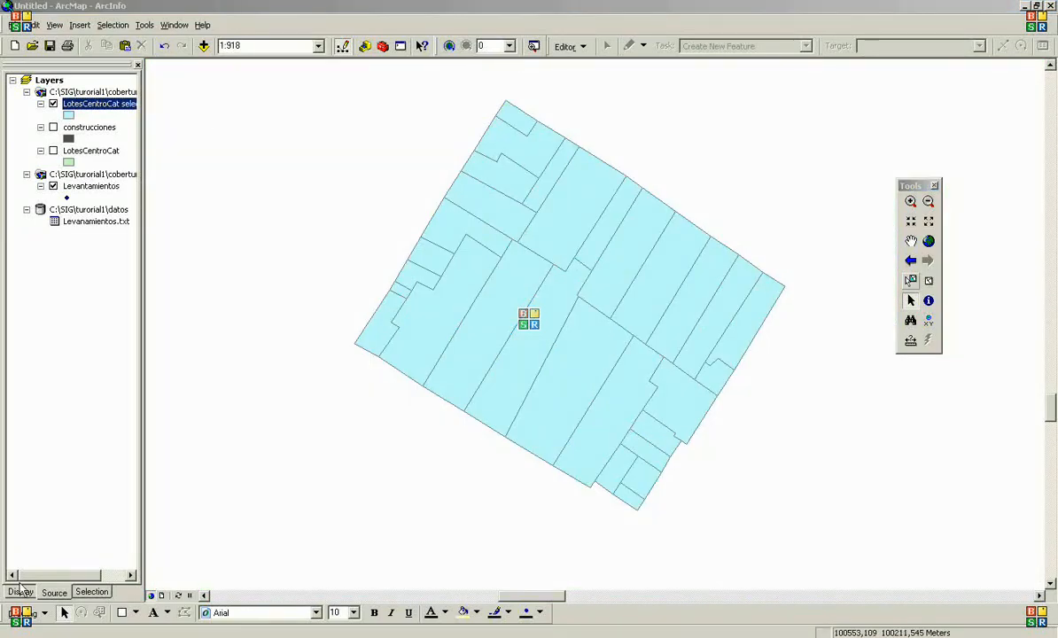
pyautogui.click(19, 591)
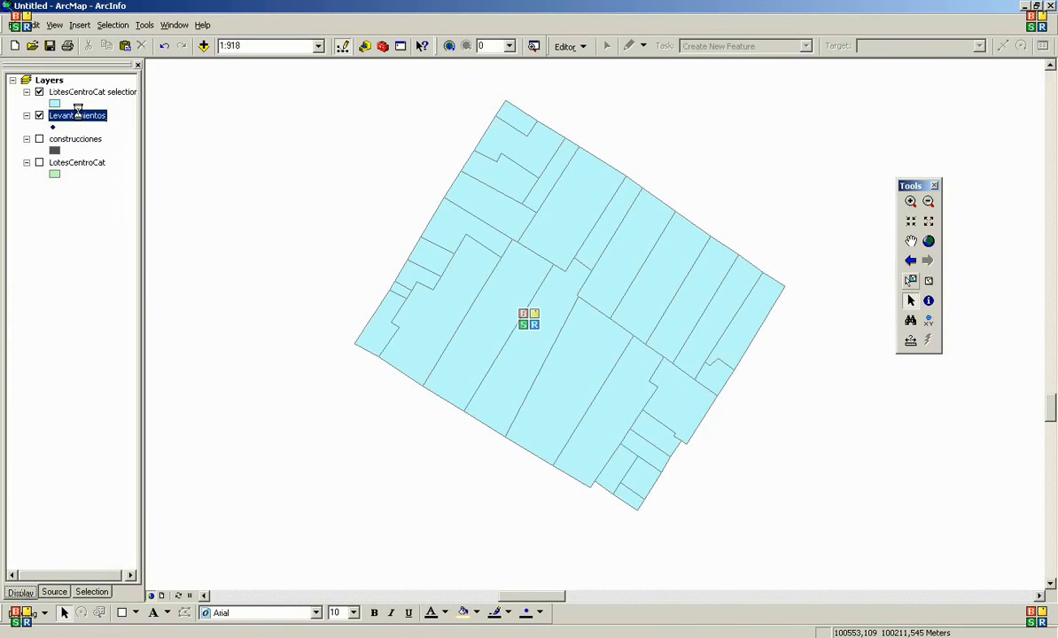
pyautogui.moveTo(74, 82); pyautogui.dragTo(75, 85)
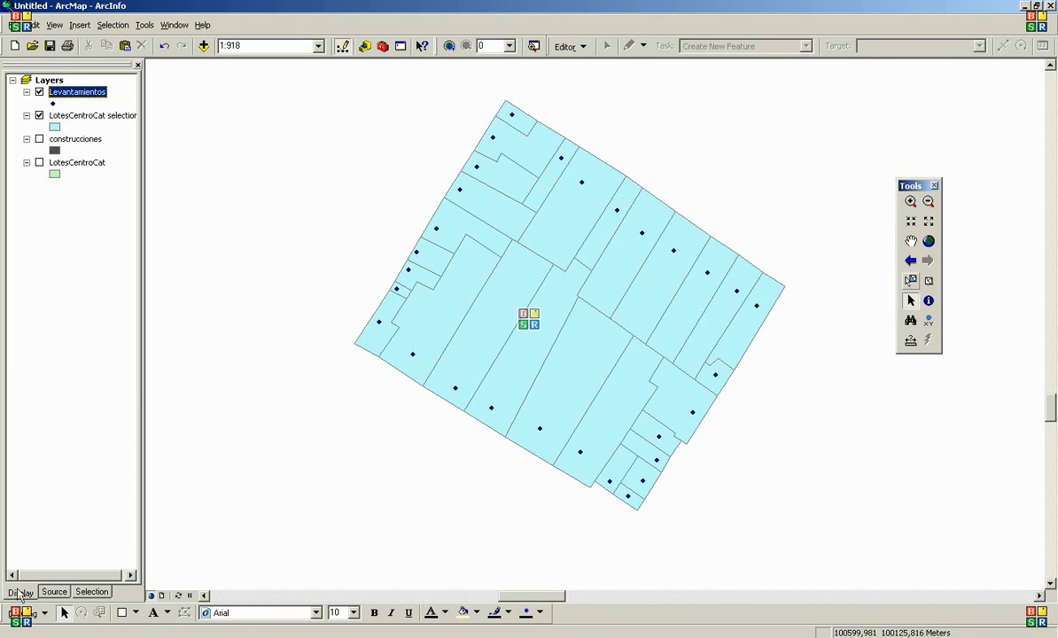
# Step: Locate the Levanamientos.txt table among the map's data sources and return to the layer display list
pyautogui.click(69, 591)
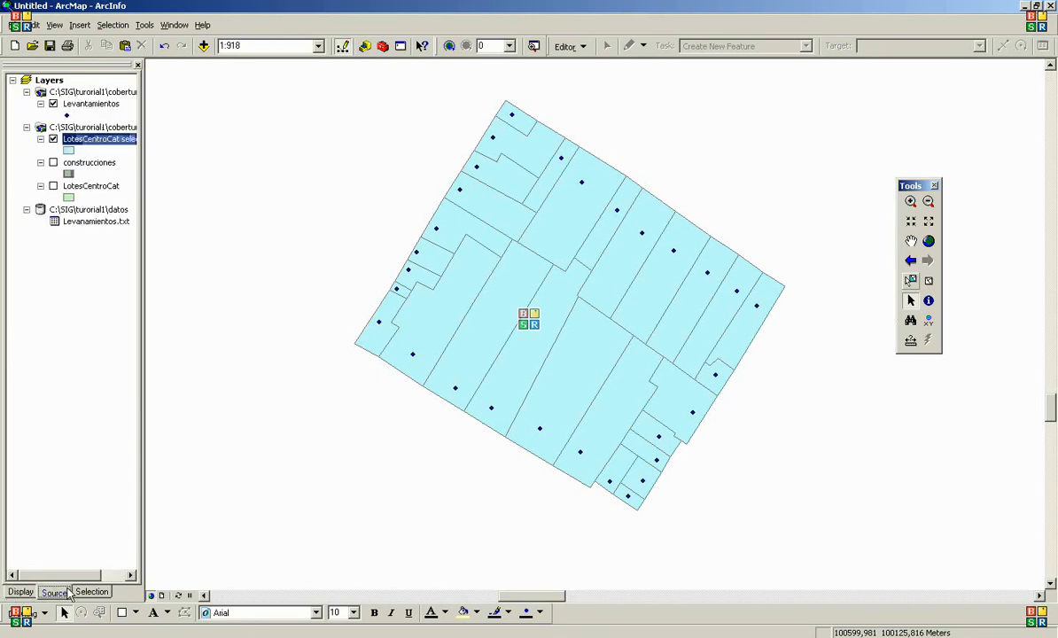
pyautogui.click(88, 223)
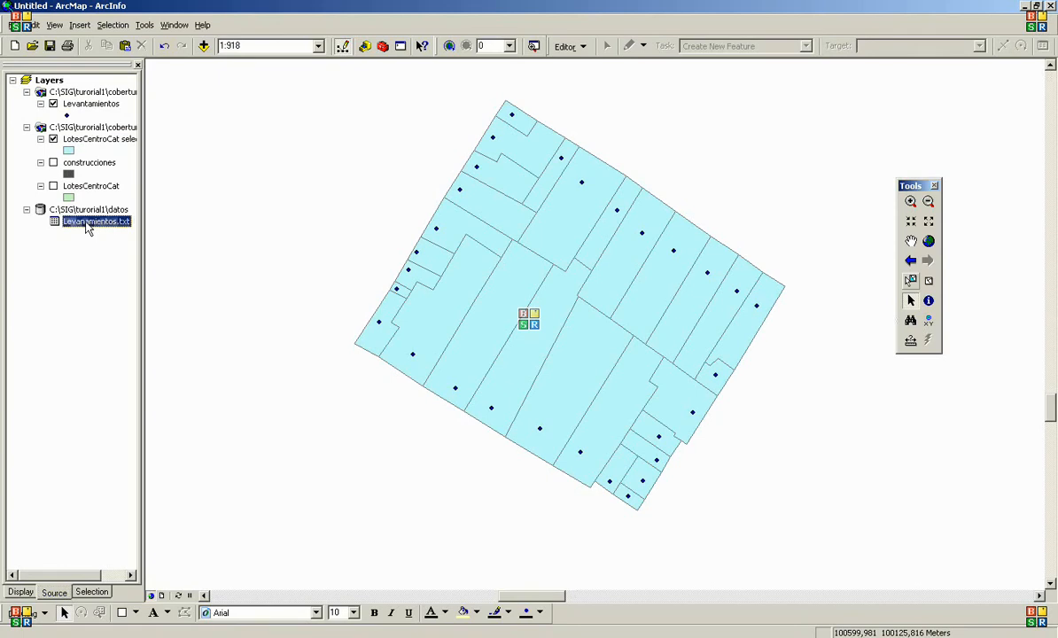
pyautogui.click(19, 592)
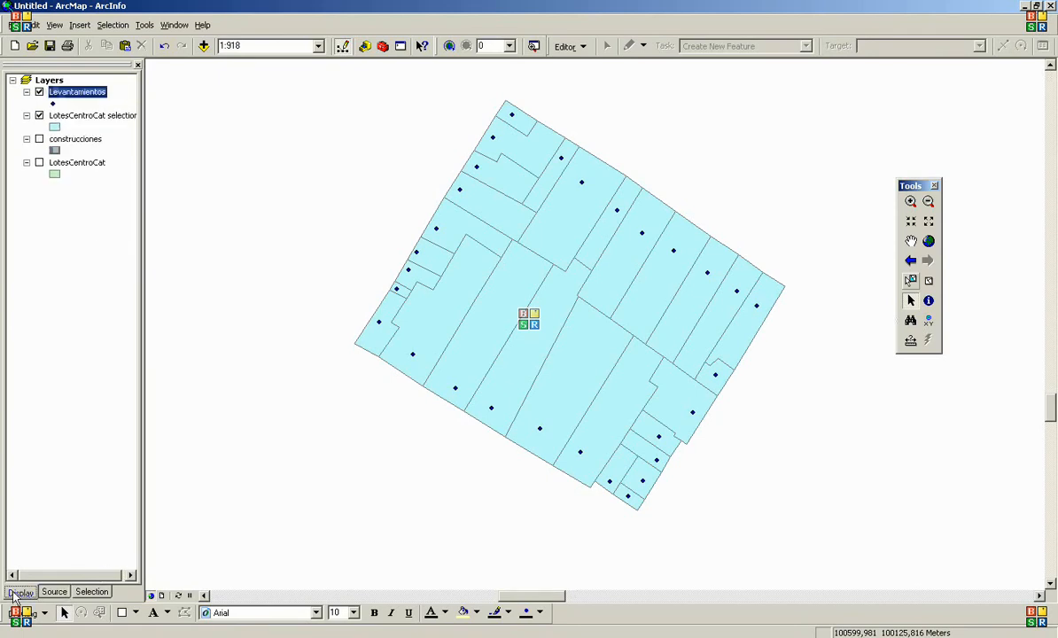
# Step: Start a join on the Levantamientos layer that takes attributes from a table, based on the layer's Id field
pyautogui.rightClick(79, 92)
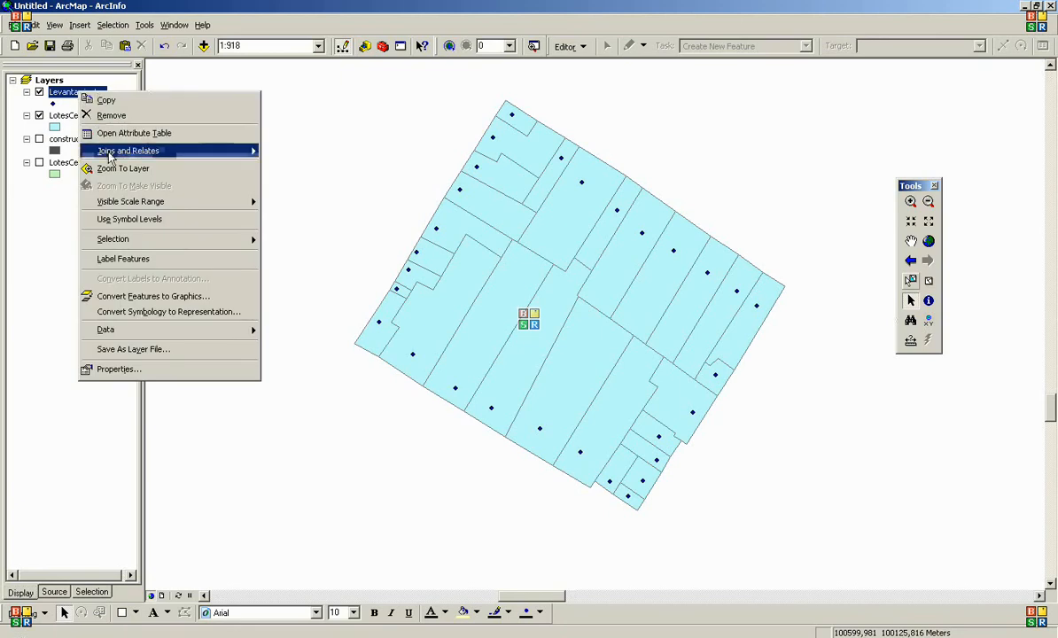
pyautogui.moveTo(110, 156)
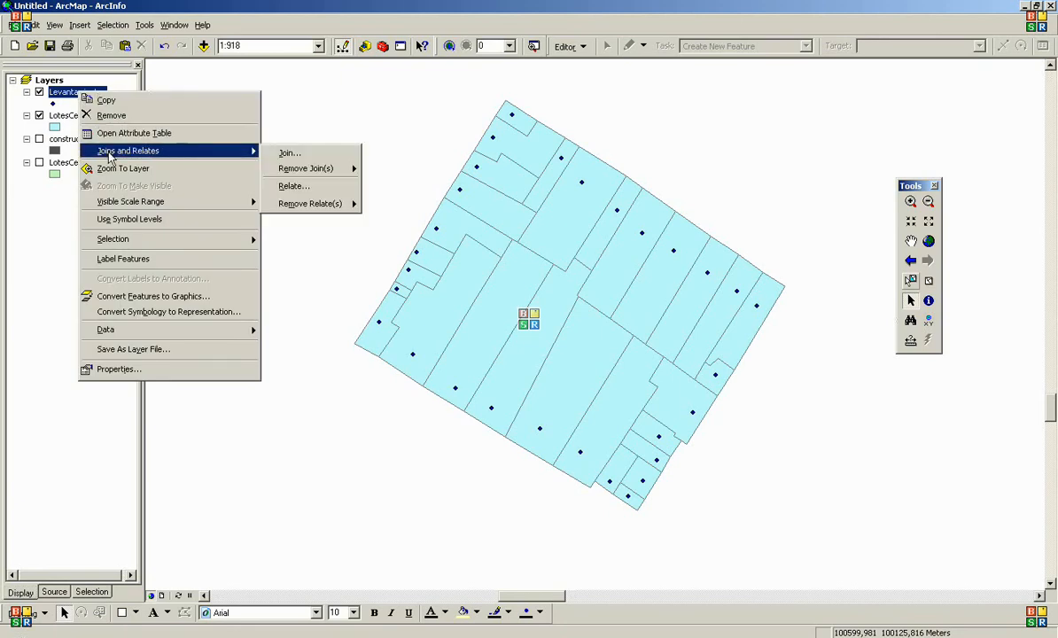
pyautogui.click(289, 153)
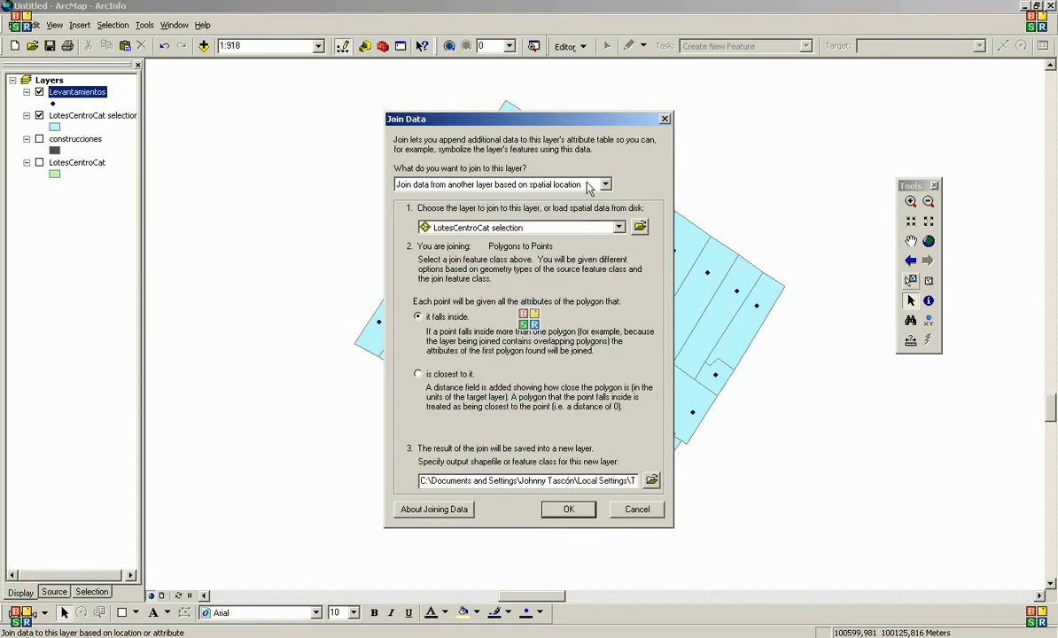
pyautogui.click(588, 186)
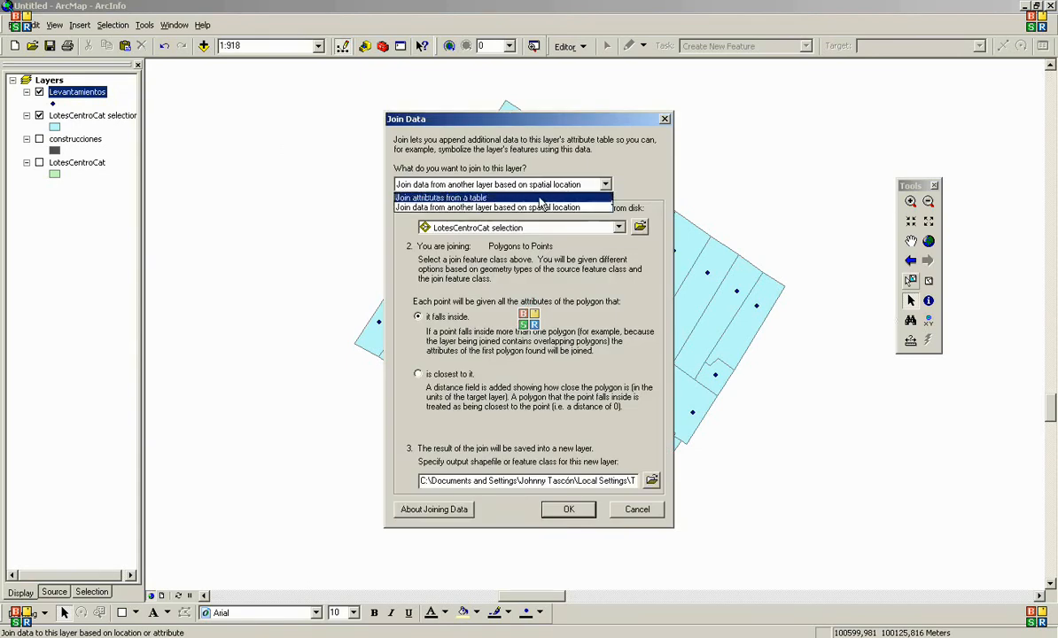
pyautogui.click(487, 198)
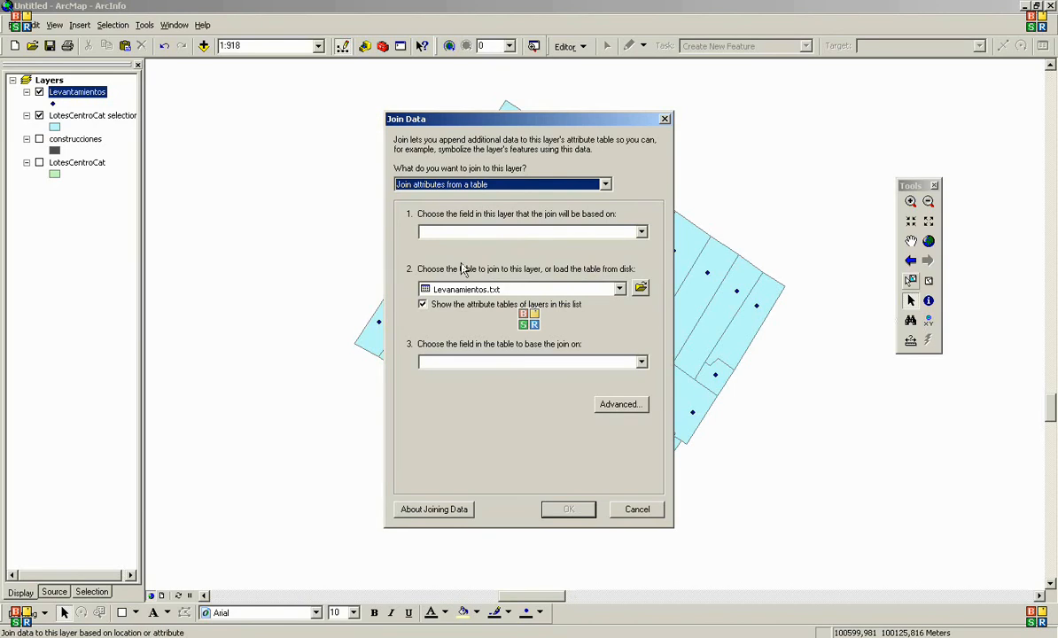
pyautogui.click(642, 233)
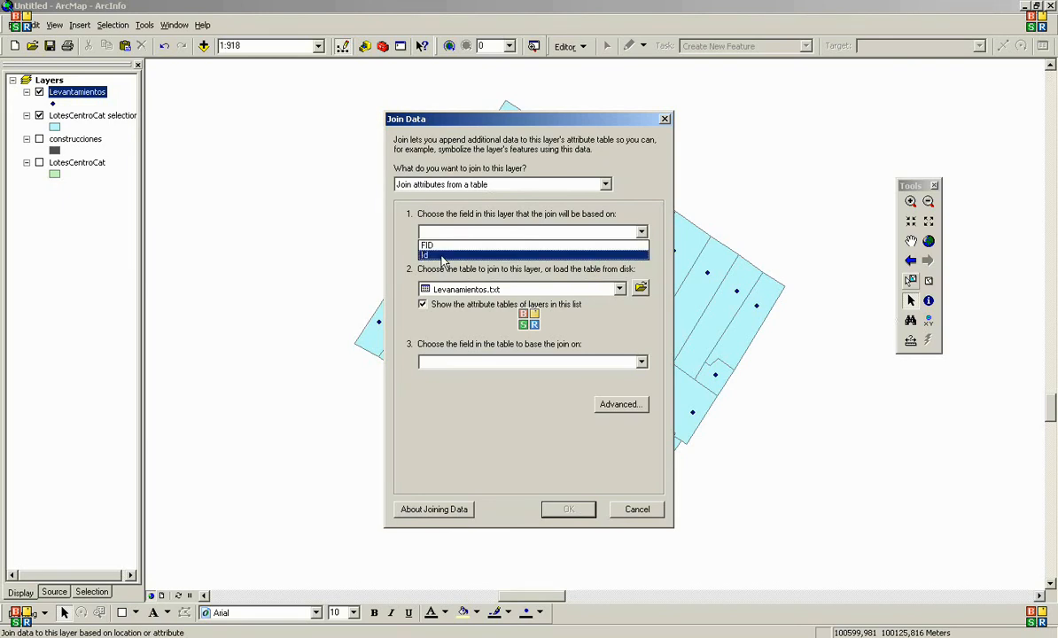
pyautogui.click(443, 256)
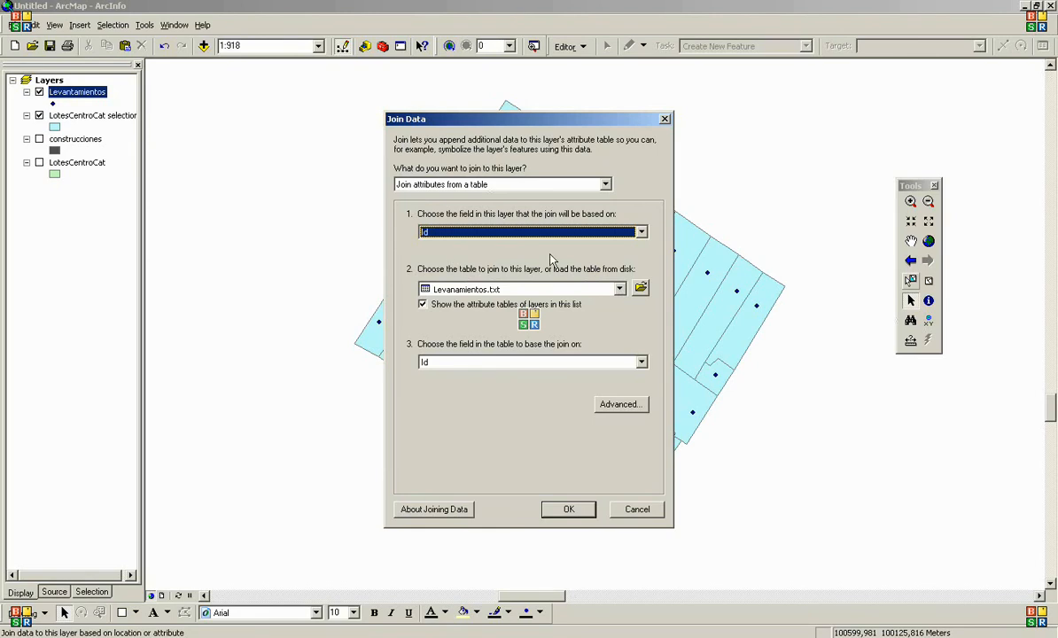
# Step: Choose Levanamientos.txt as the table to join, match it on its Id field, and apply the join
pyautogui.click(616, 289)
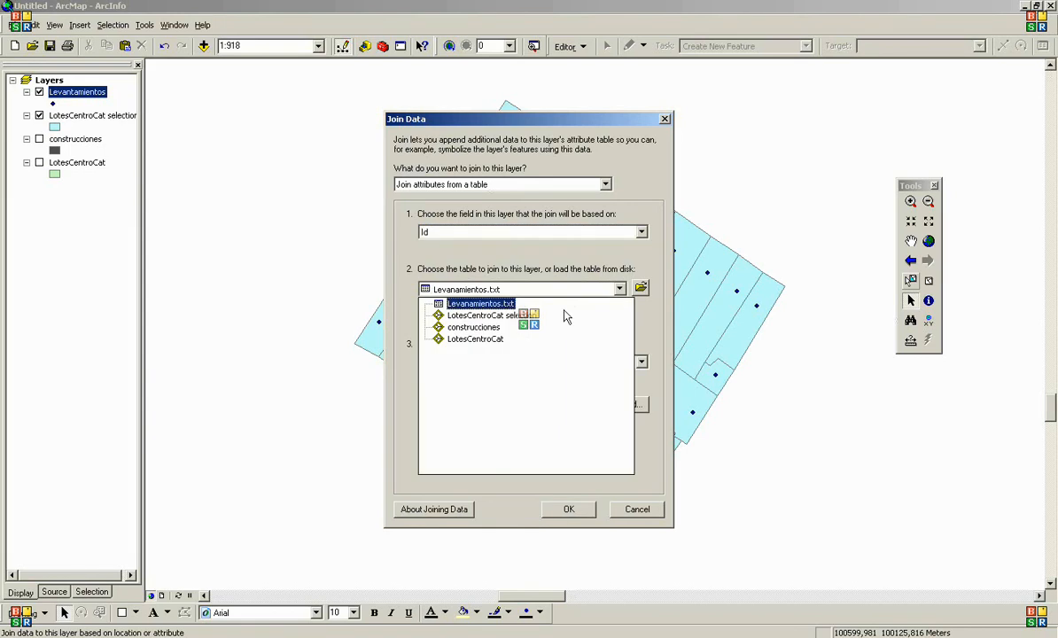
pyautogui.click(462, 304)
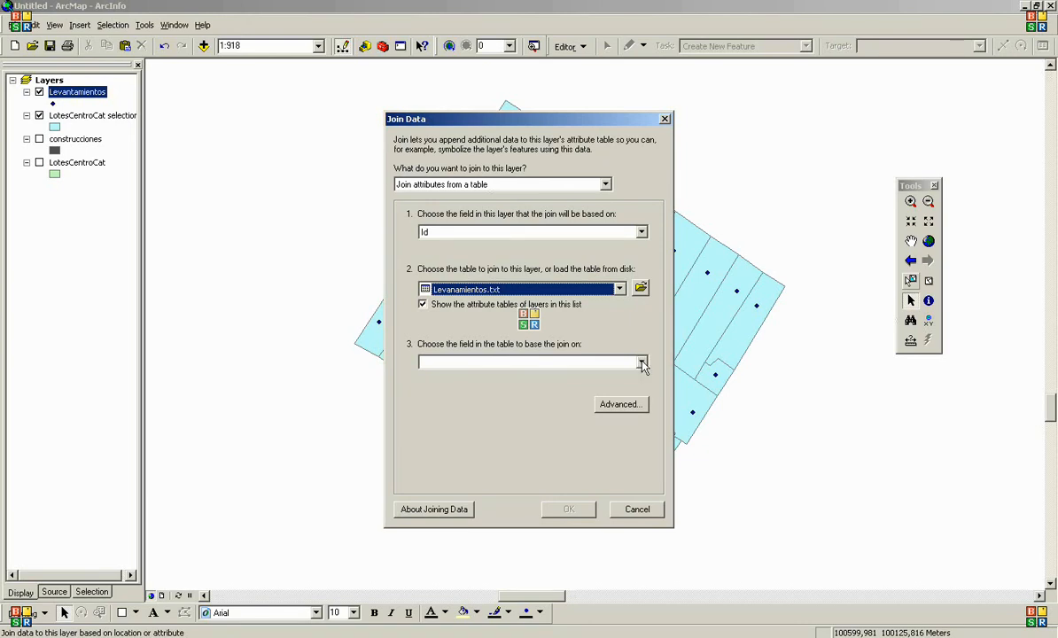
pyautogui.click(643, 363)
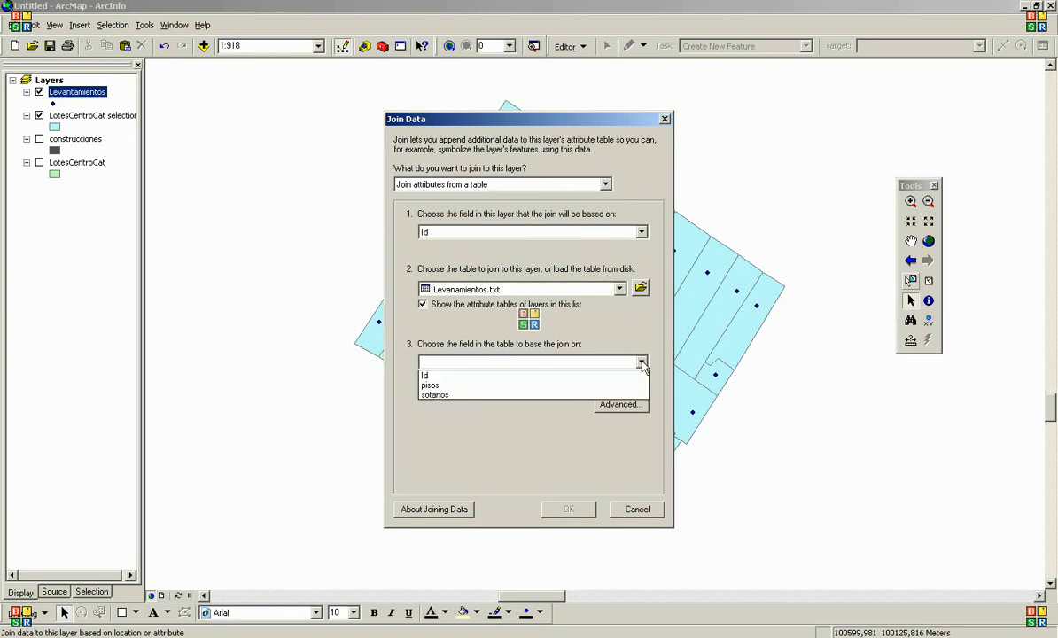
pyautogui.click(429, 376)
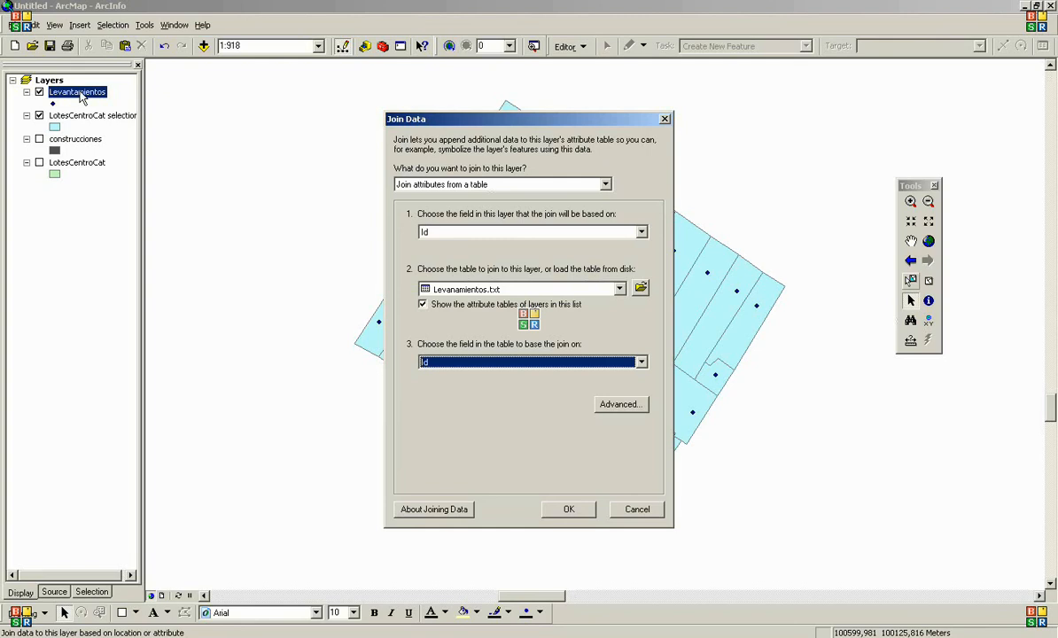
pyautogui.click(569, 510)
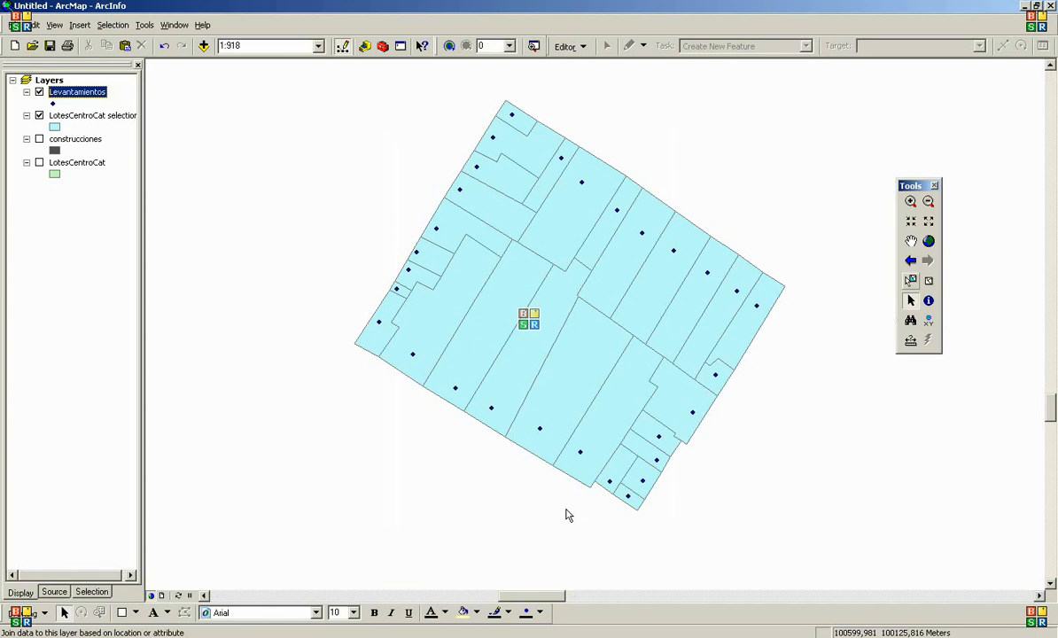
# Step: Open the attribute table of the Levantamientos layer to check the joined fields
pyautogui.rightClick(91, 96)
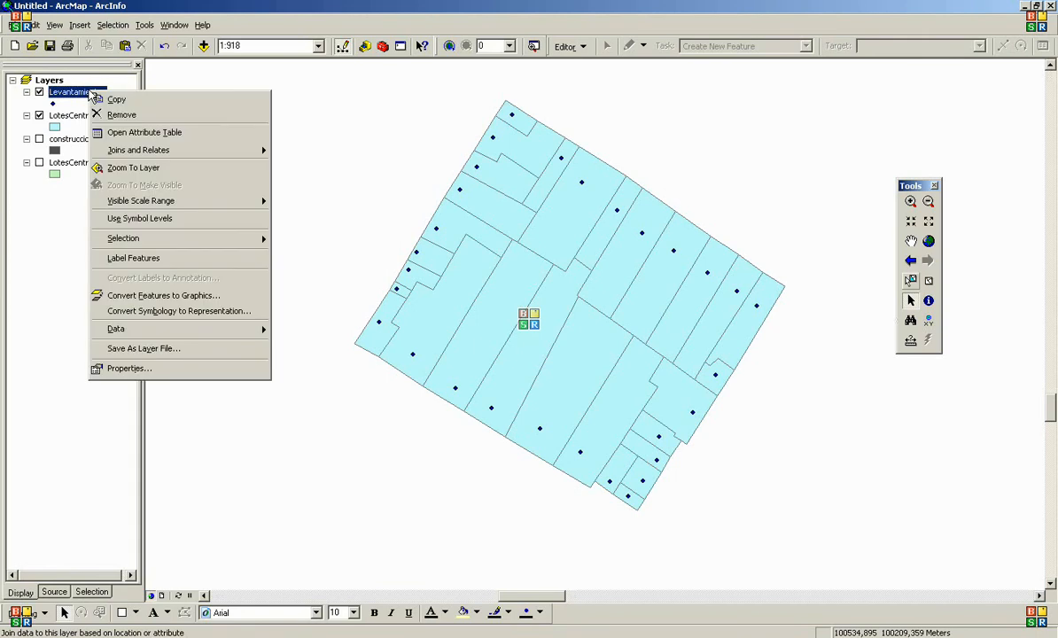
pyautogui.click(116, 133)
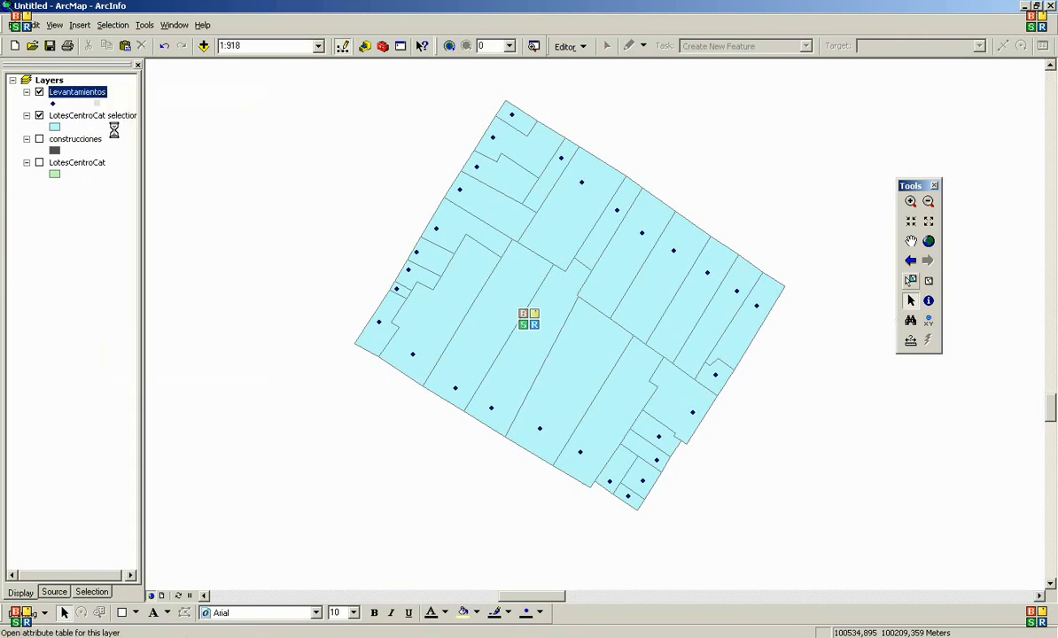